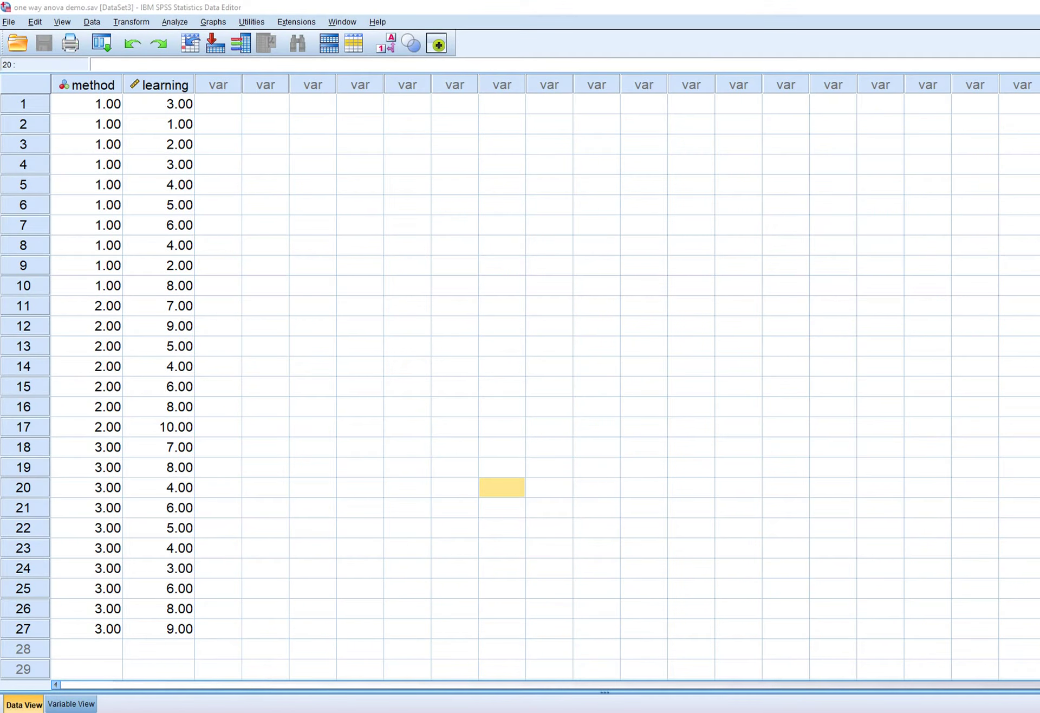
Examine the method and learning columns of the dataset one after the other
left_click(86, 103)
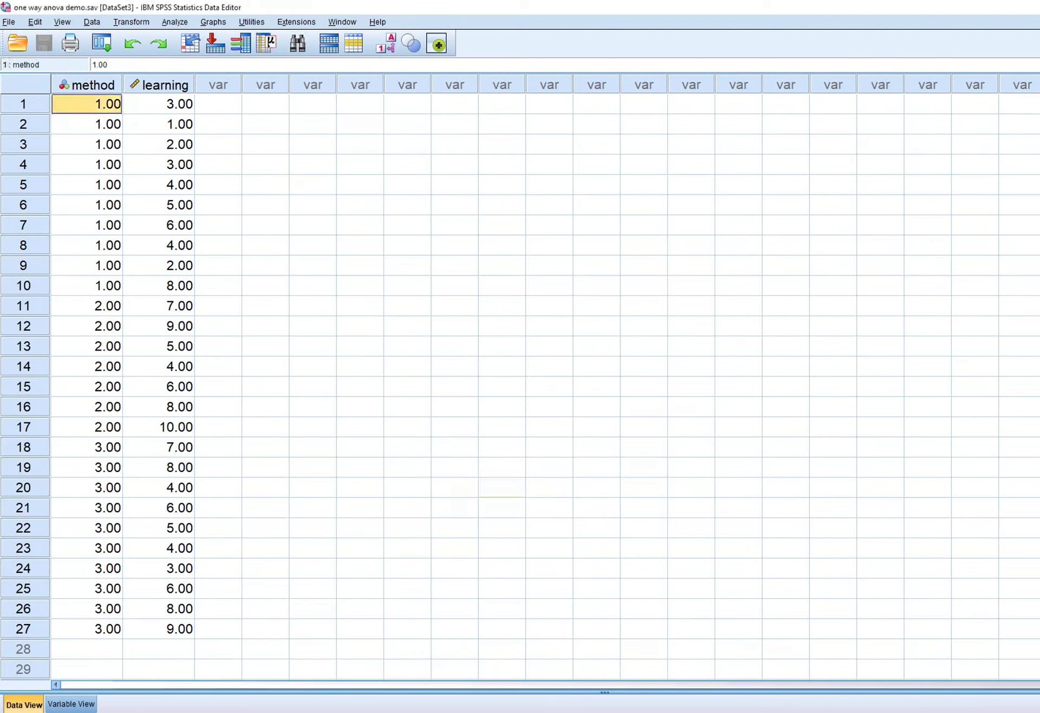
left_click(86, 84)
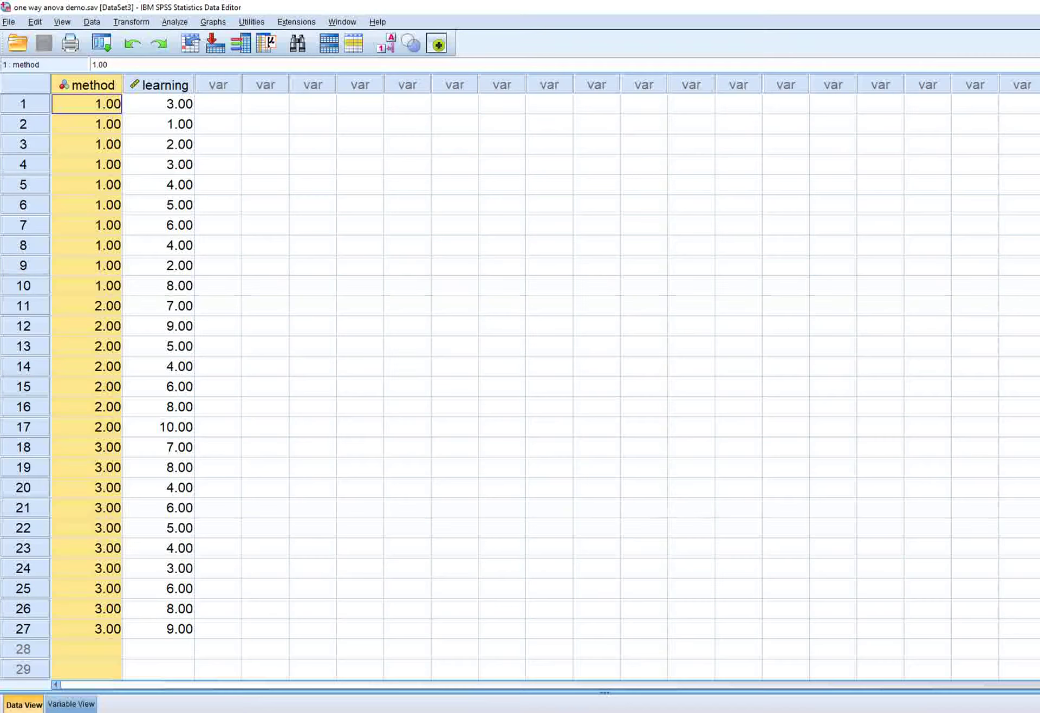
key("Right")
key("ctrl+space")
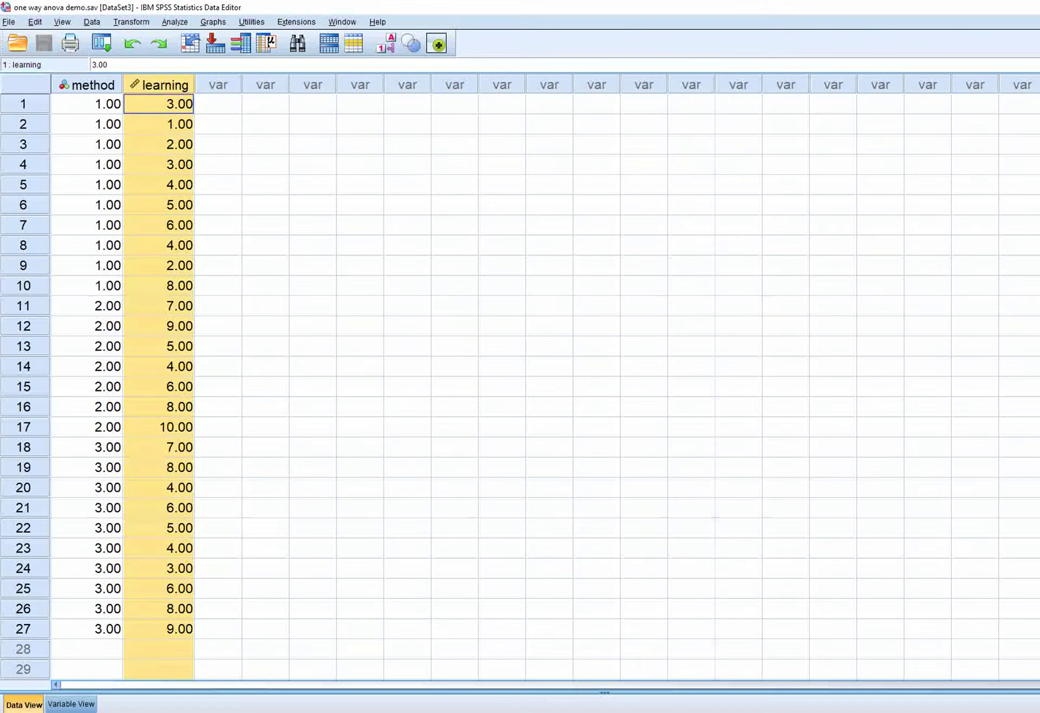
left_click(218, 124)
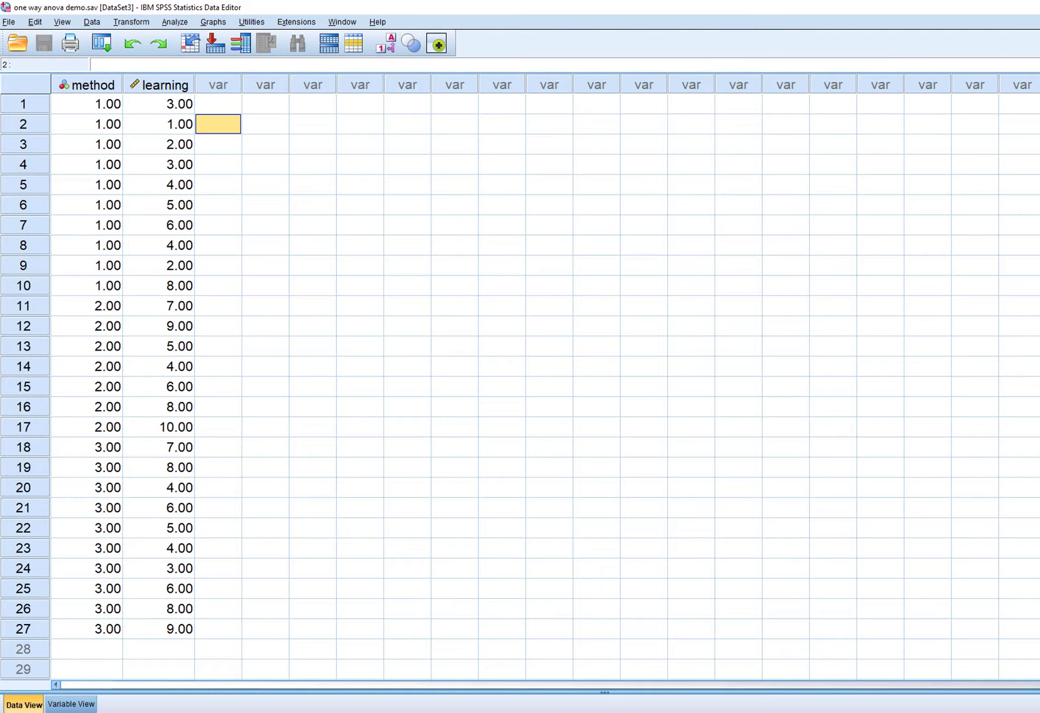
left_click(159, 84)
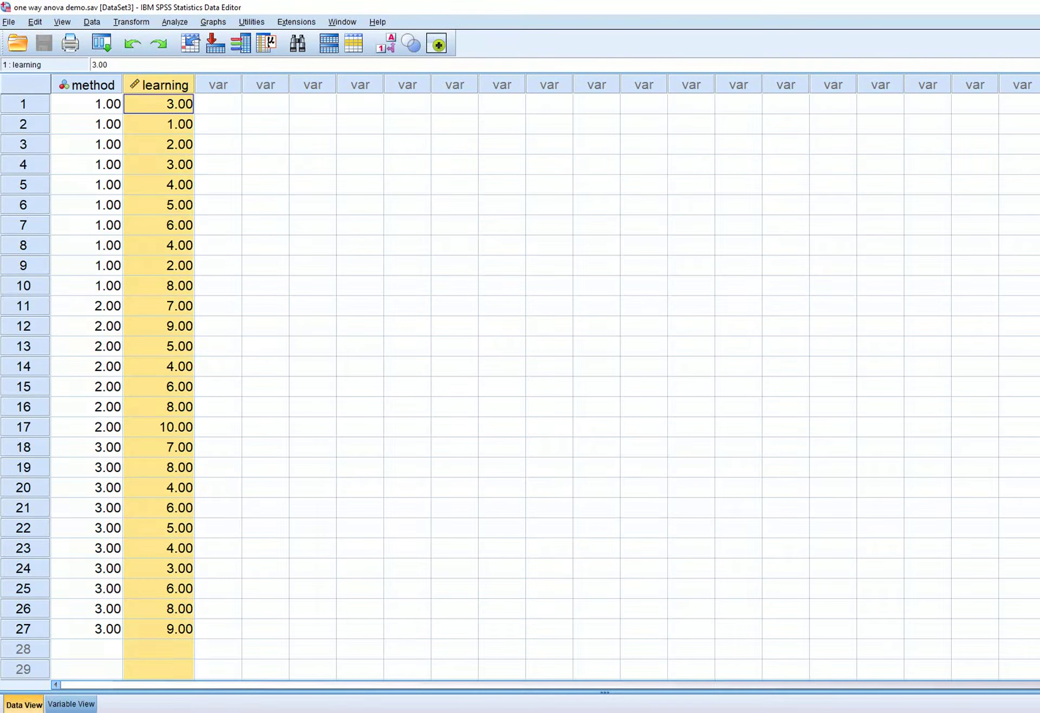
left_click(87, 84)
left_click(158, 85)
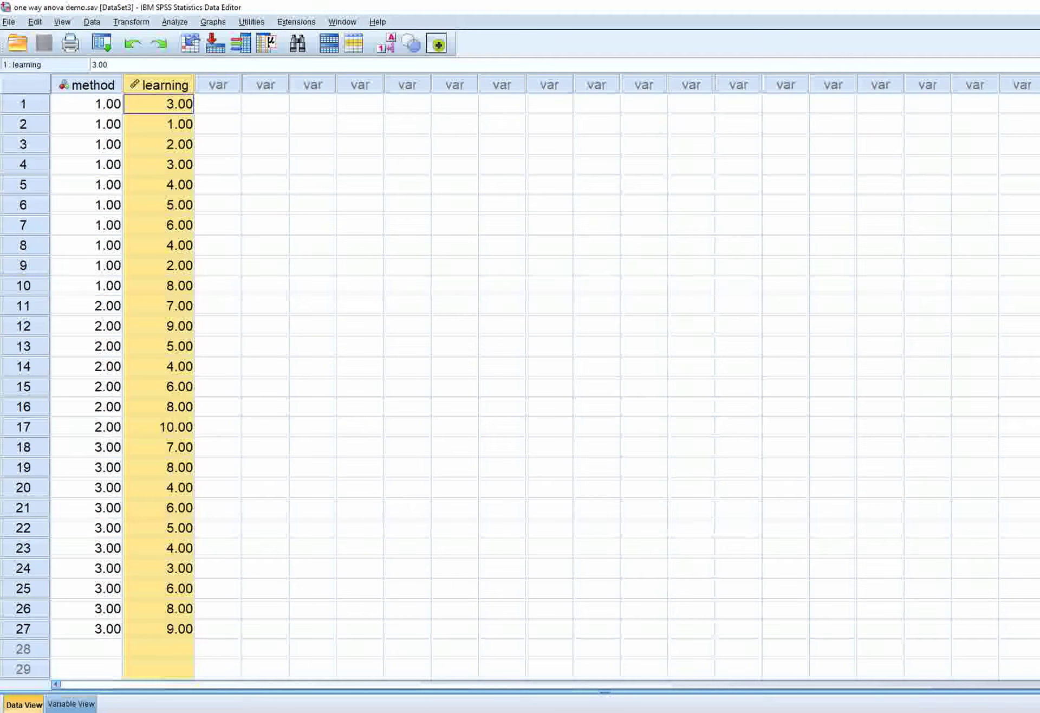
left_click(265, 184)
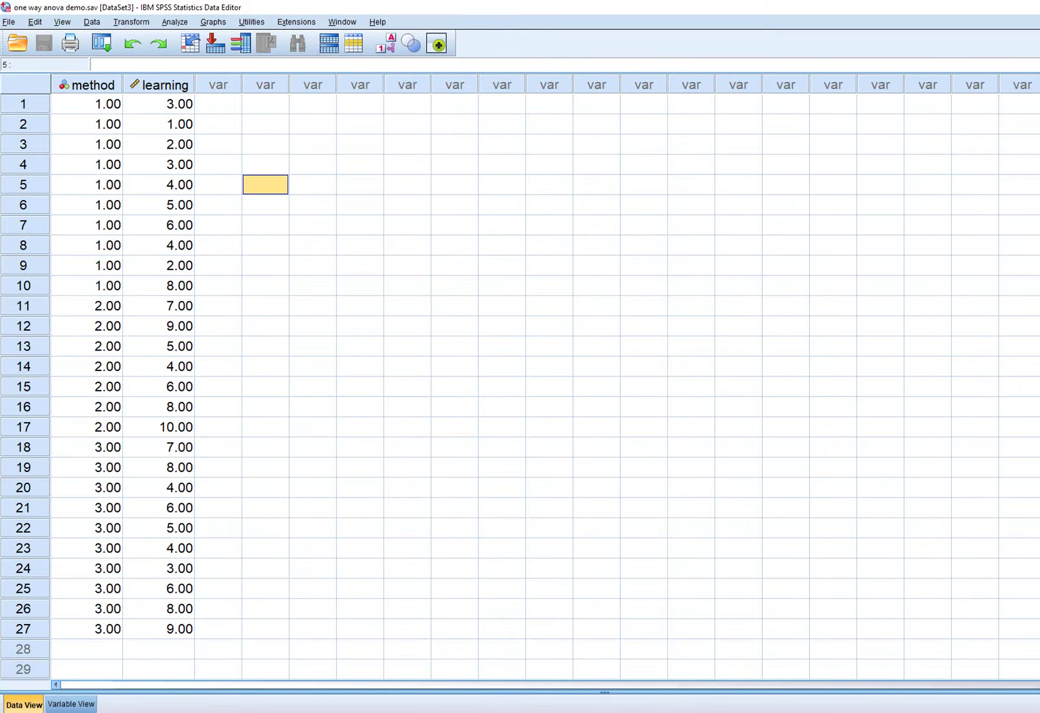
left_click(175, 22)
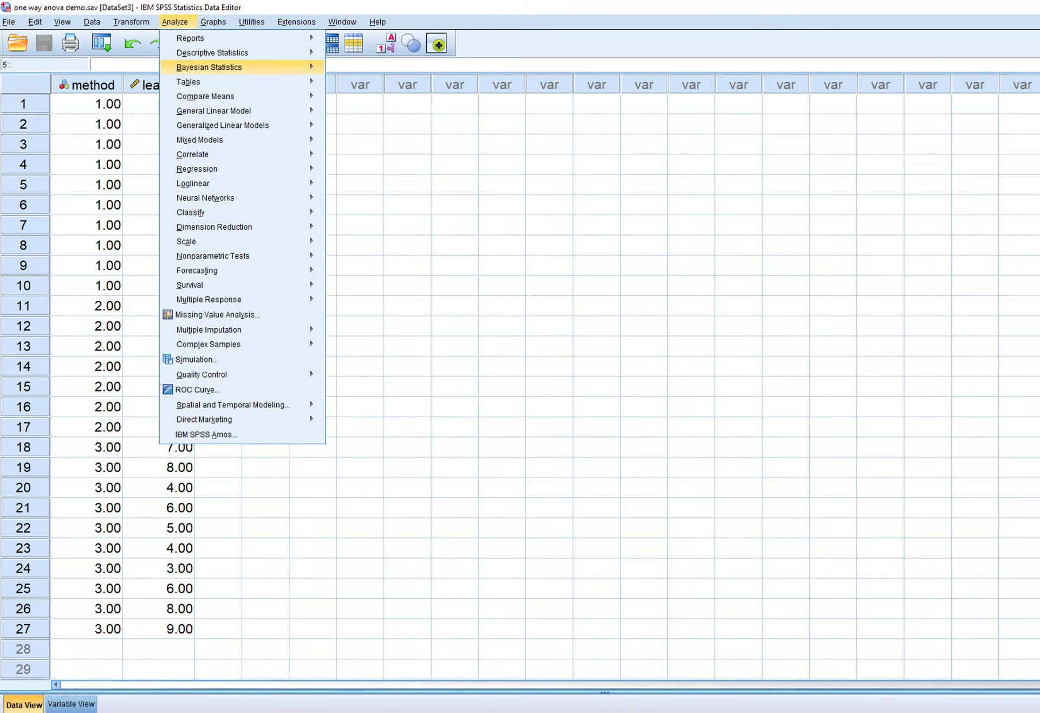
mouse_move(205, 96)
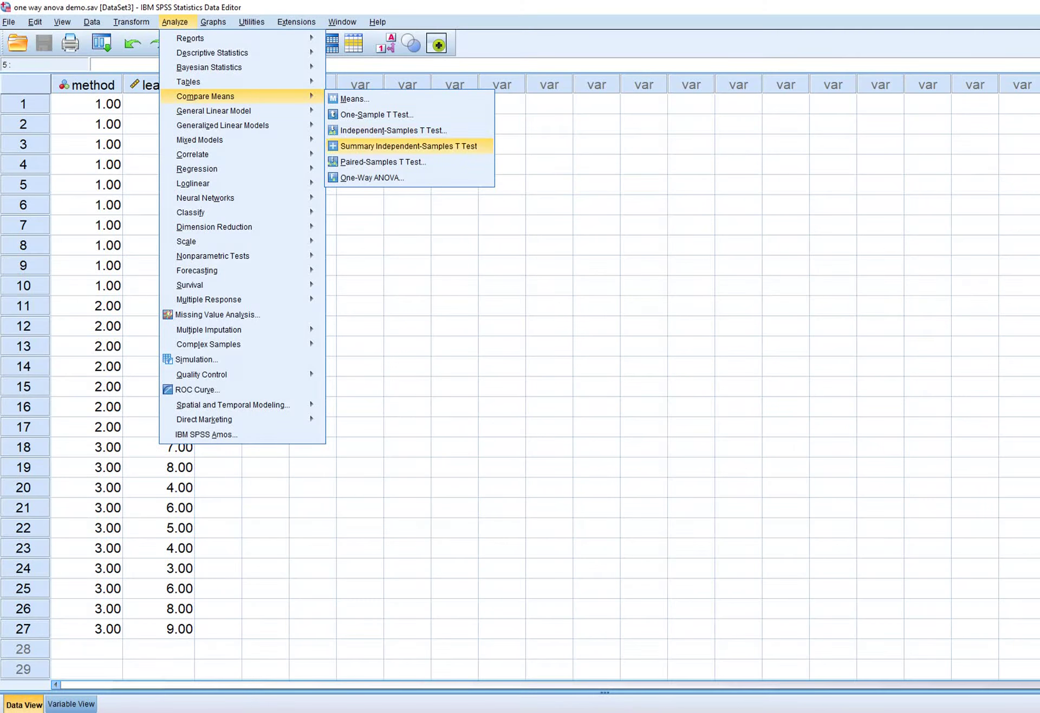
key("Return")
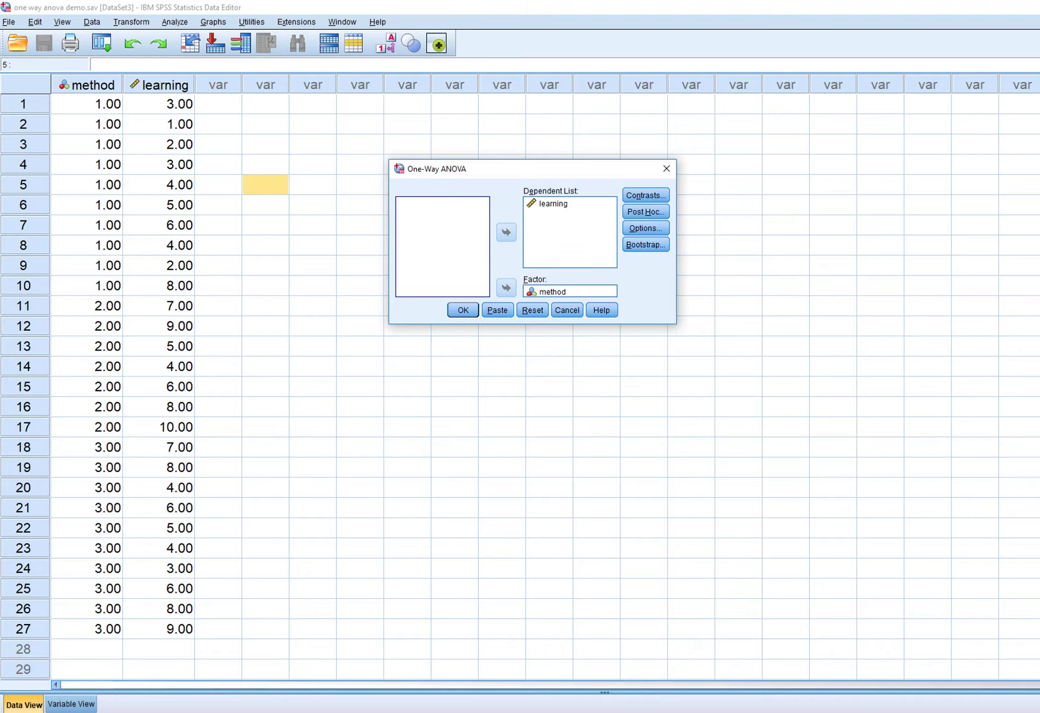
left_click(666, 168)
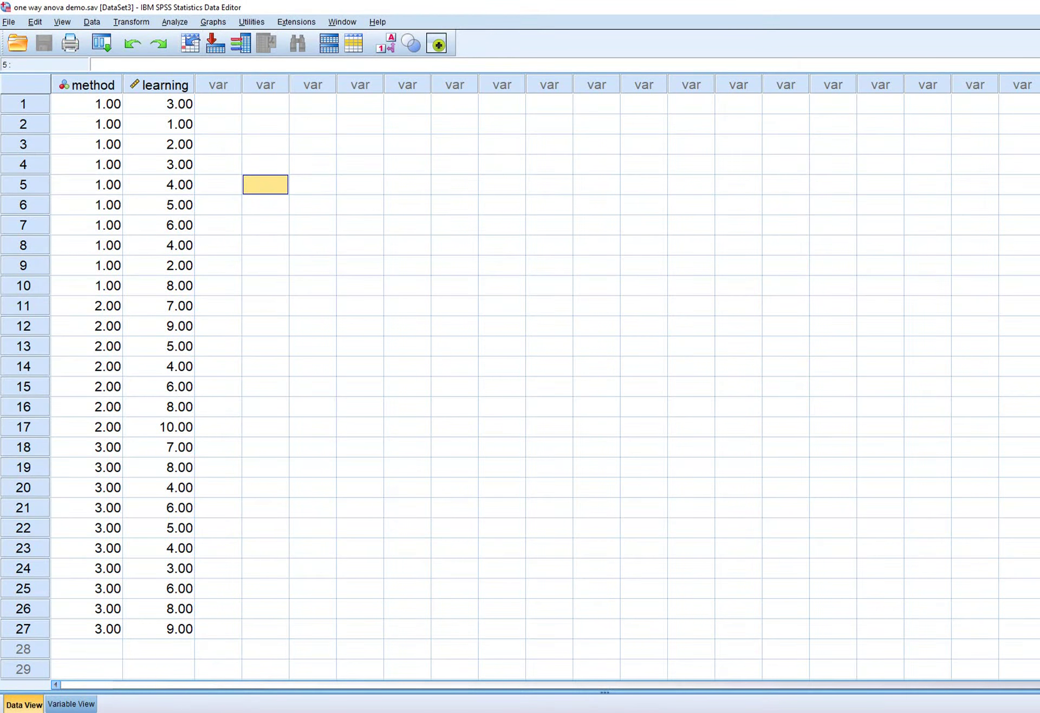
Set up a Univariate general linear model with learning as the dependent variable and method as the fixed factor
left_click(175, 21)
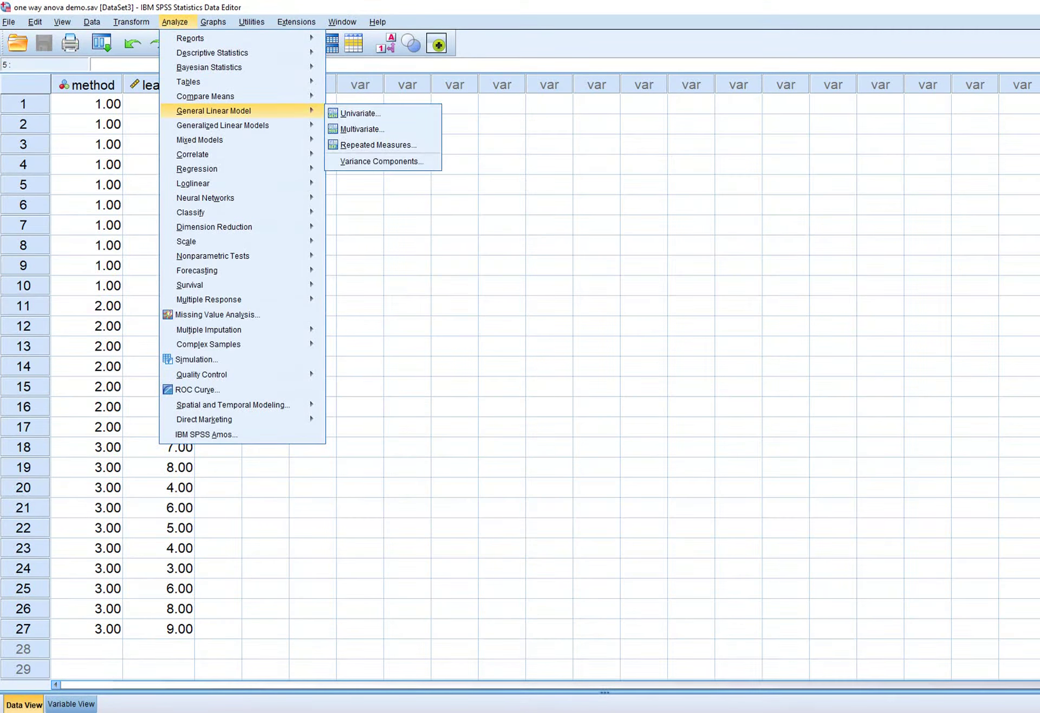
left_click(361, 113)
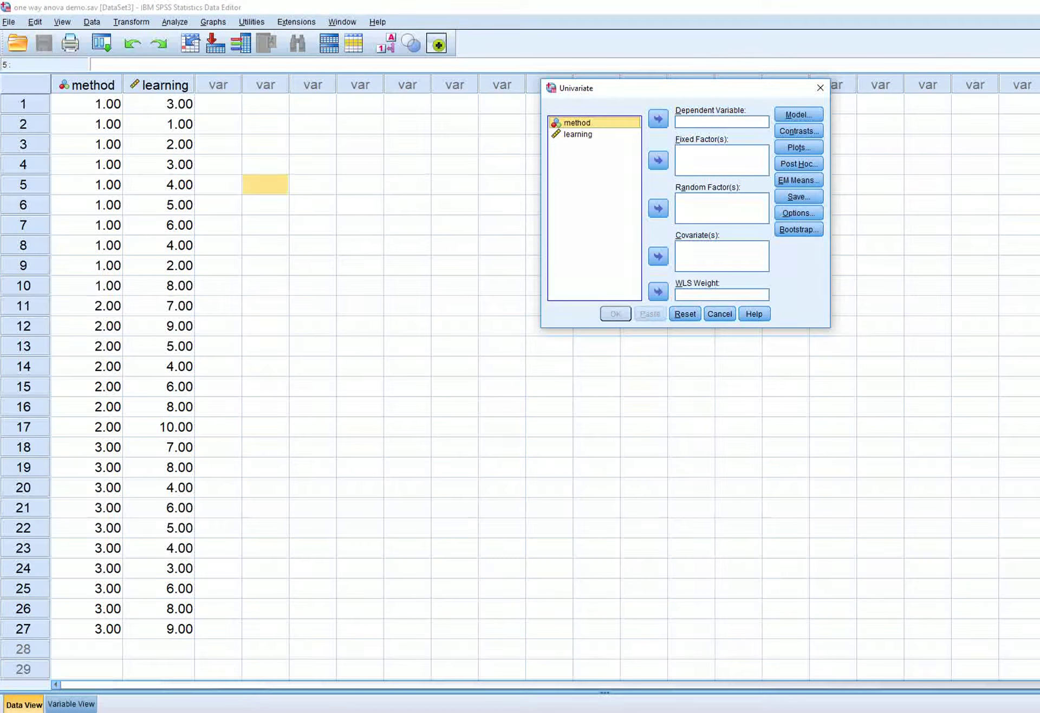
left_click(658, 160)
left_click(594, 123)
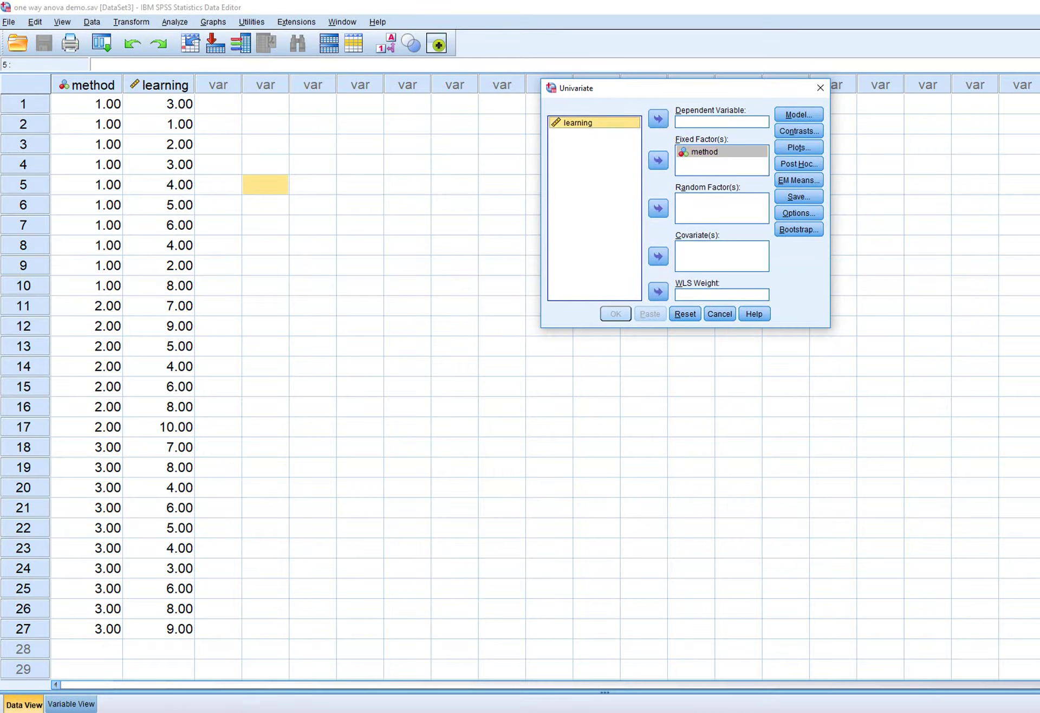
left_click(658, 118)
left_click_drag(685, 87, 555, 88)
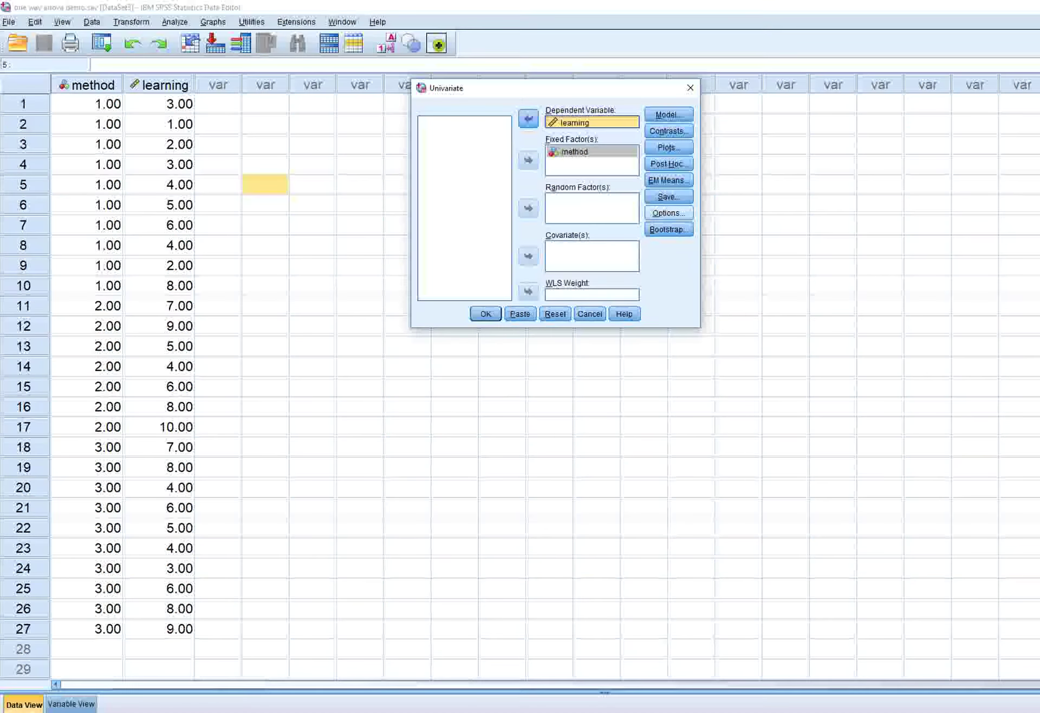
Enable descriptive statistics, estimates of effect size, observed power, homogeneity tests and the residual plot in the Univariate options
left_click(668, 213)
left_click(699, 266)
left_click(699, 281)
left_click(699, 294)
left_click(848, 267)
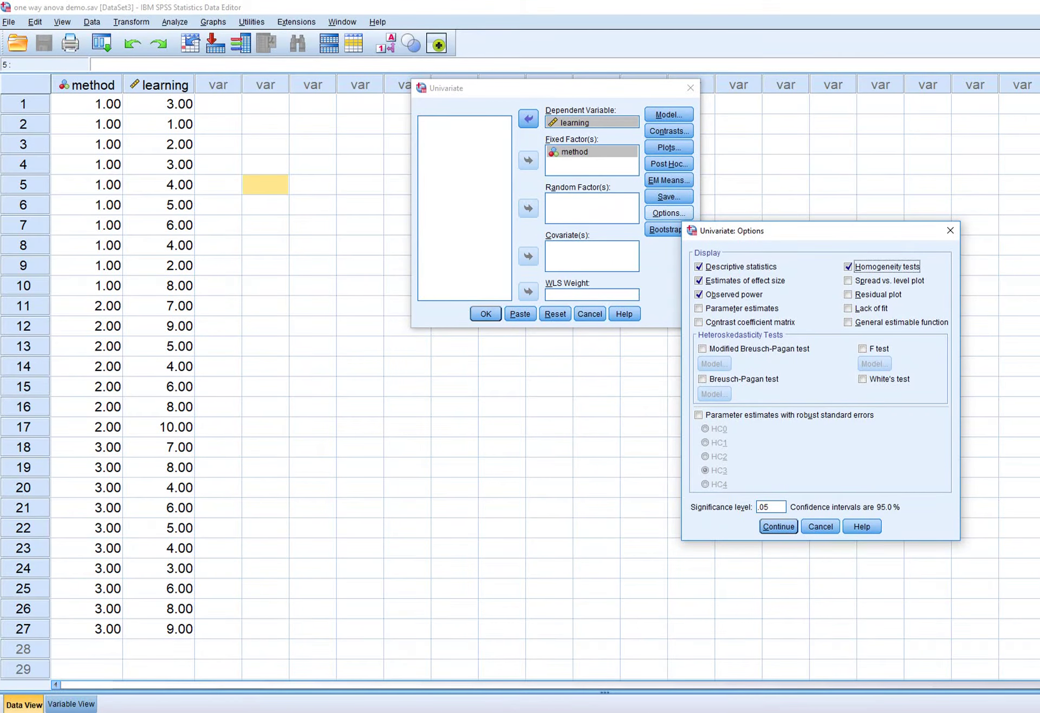
left_click(848, 294)
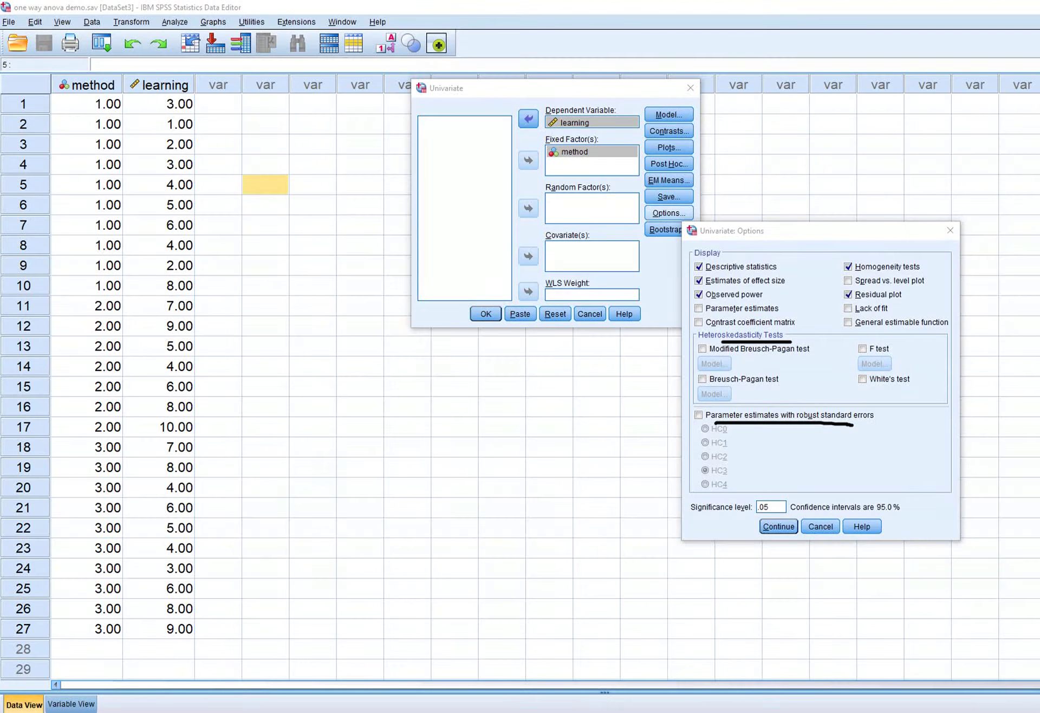
left_click_drag(690, 180, 720, 173)
left_click_drag(738, 235, 755, 235)
left_click_drag(693, 257, 728, 258)
key("Escape")
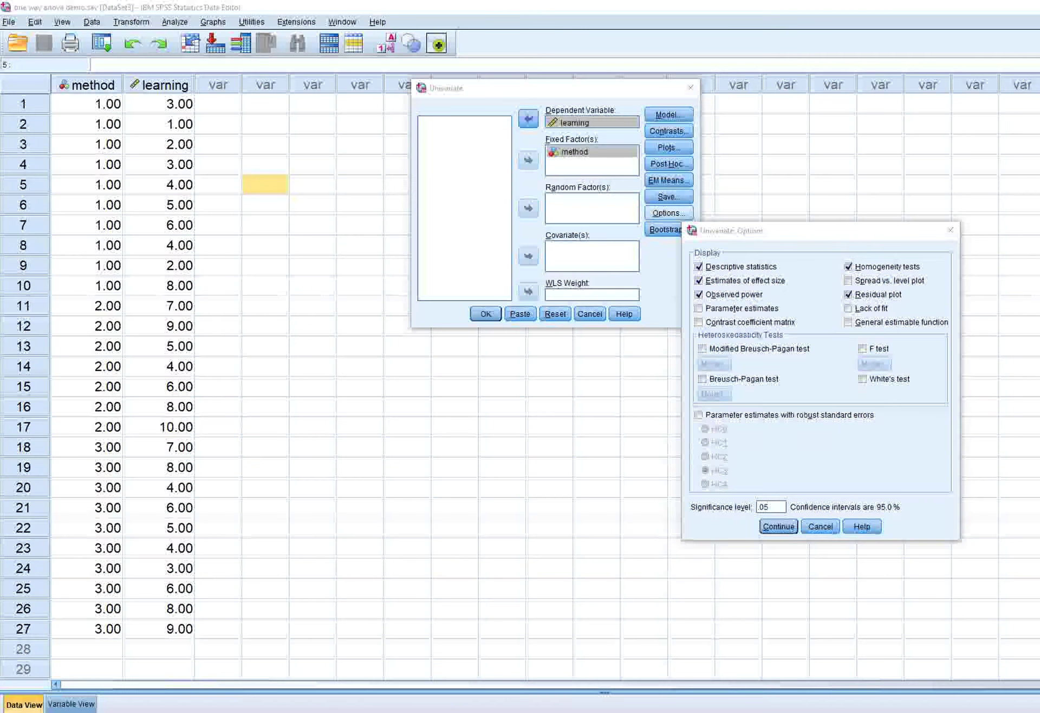
key("Return")
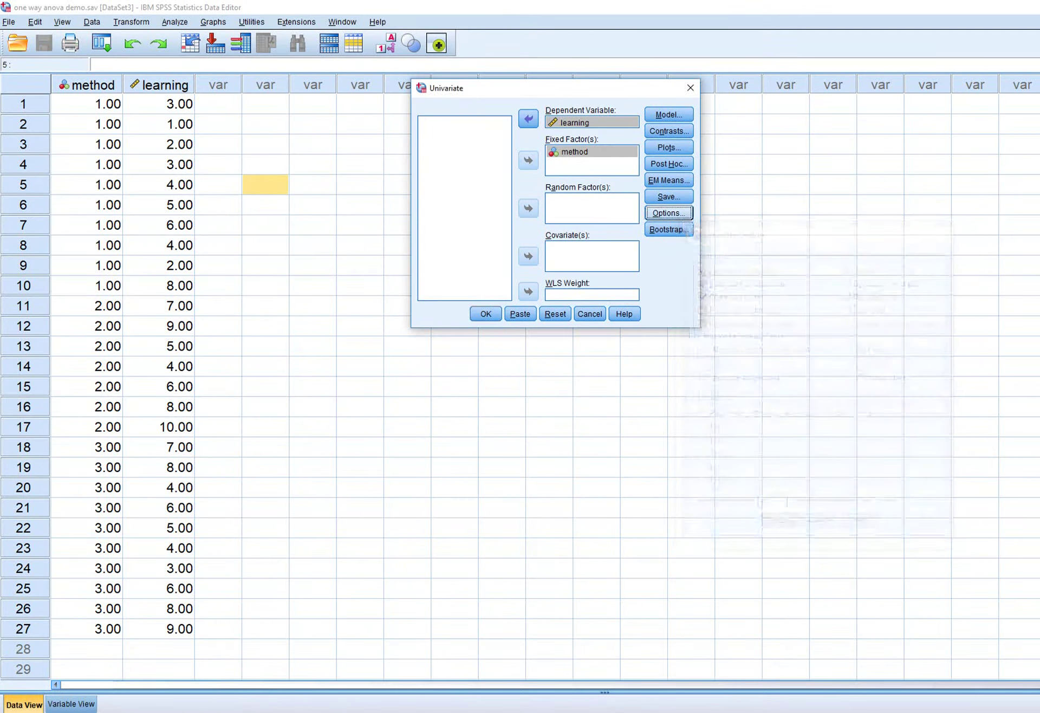
Request estimated marginal means for (OVERALL) and method without comparing main effects
left_click(668, 180)
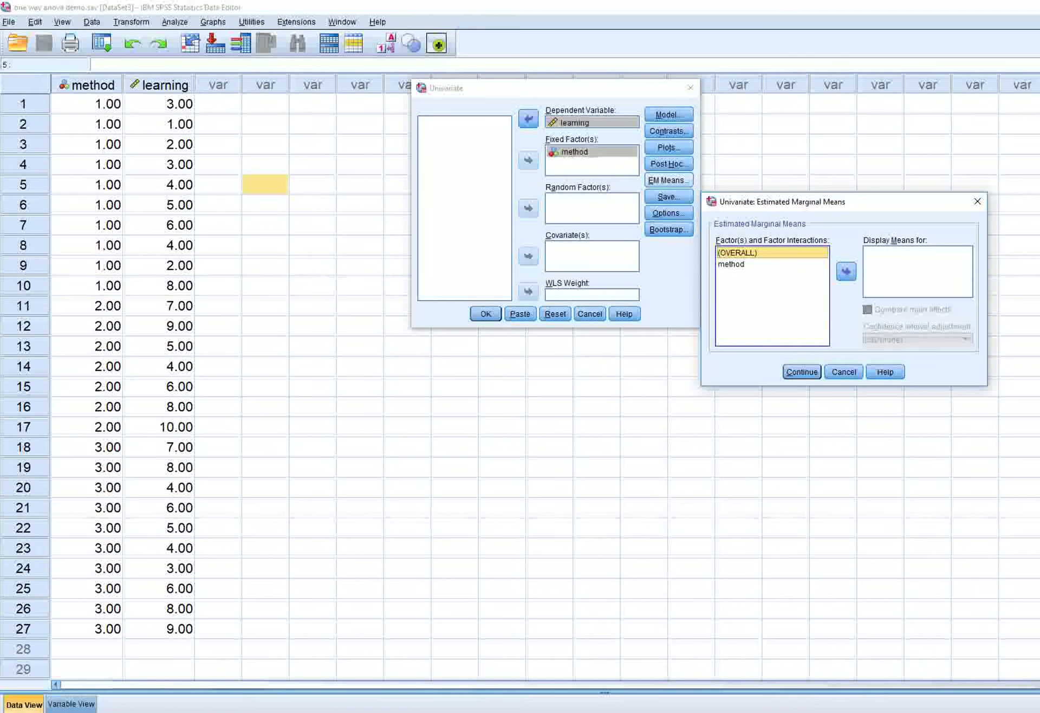
key("shift+Down")
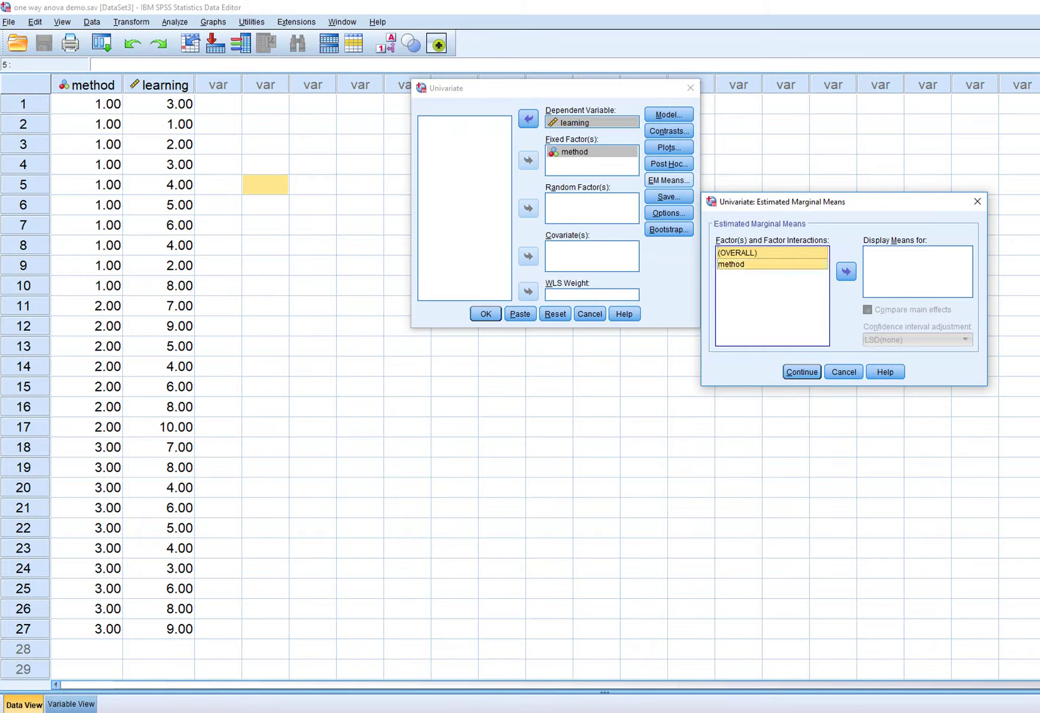
key("Tab")
key("space")
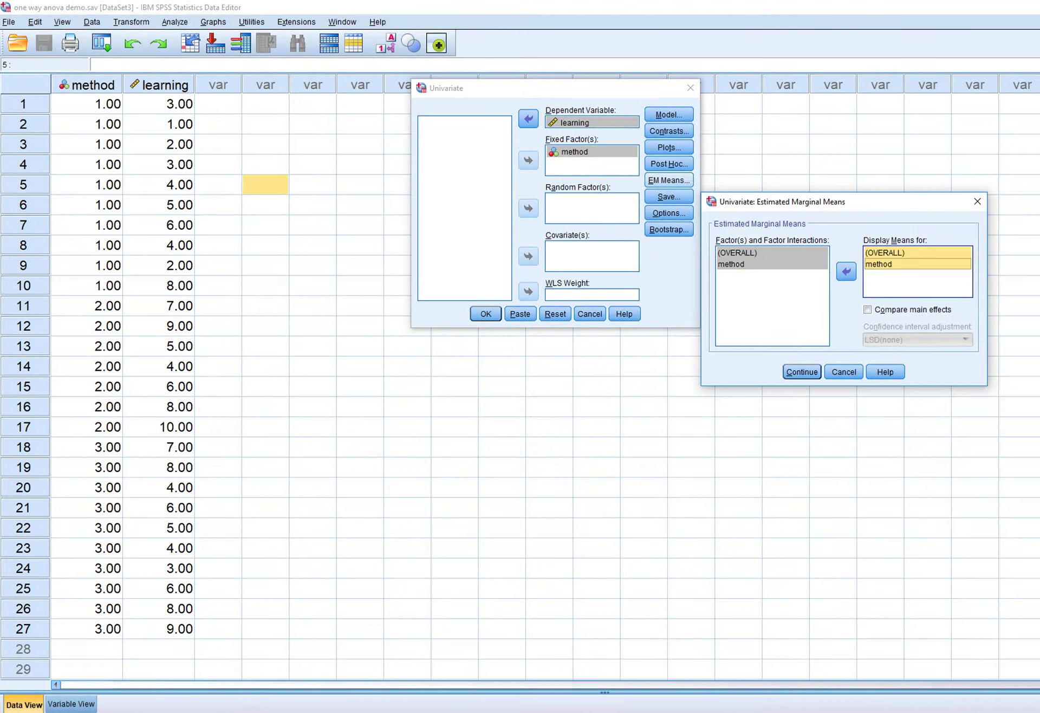
left_click(885, 253)
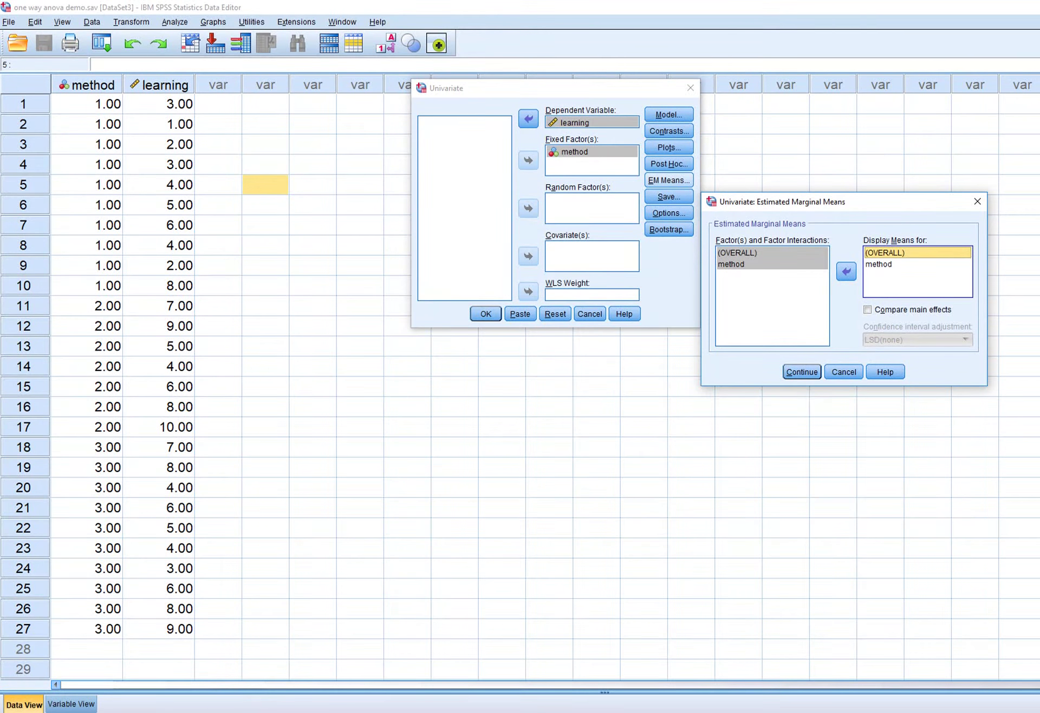
key("Down")
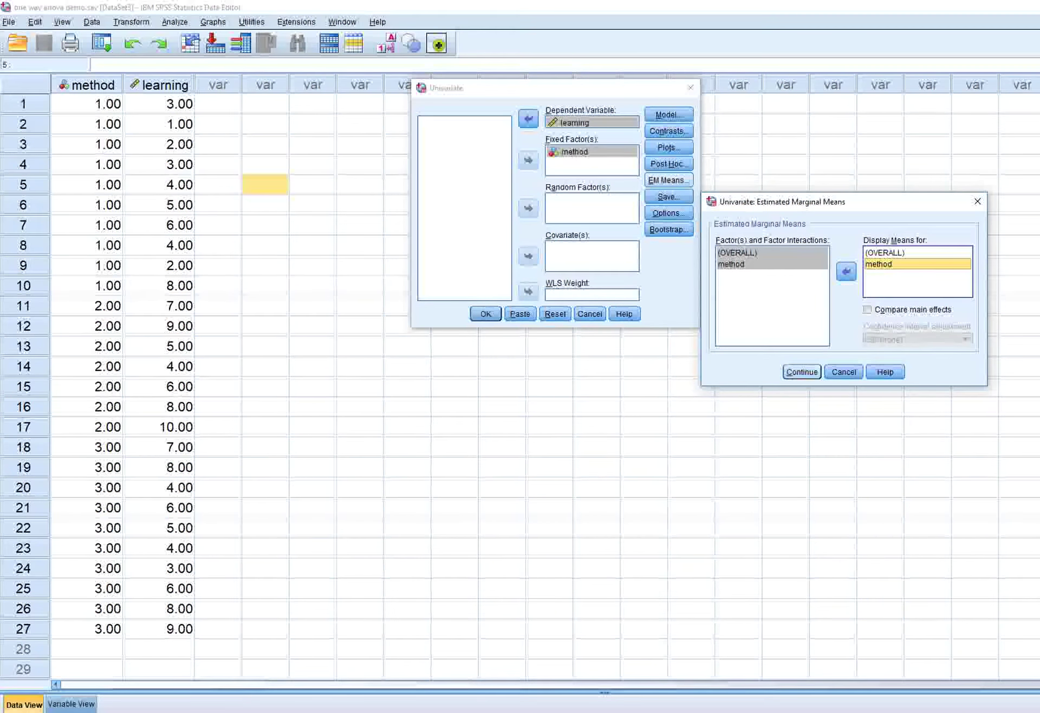
key("Return")
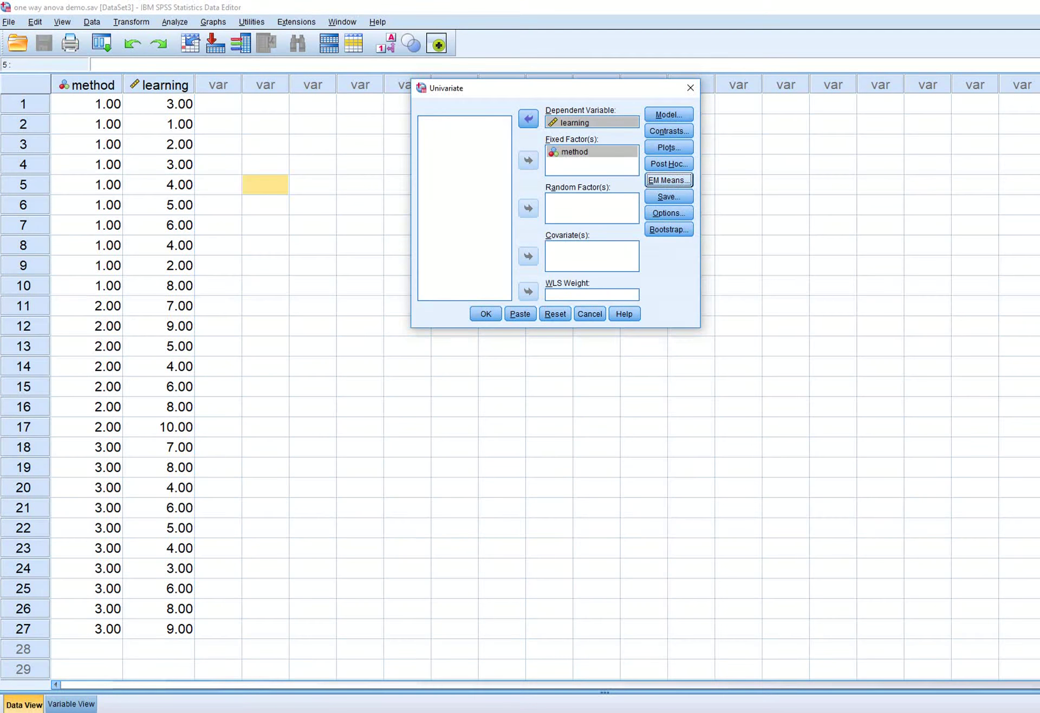
Request post hoc tests for method using Tukey, Tamhane's T2 and Games-Howell
key("alt+h")
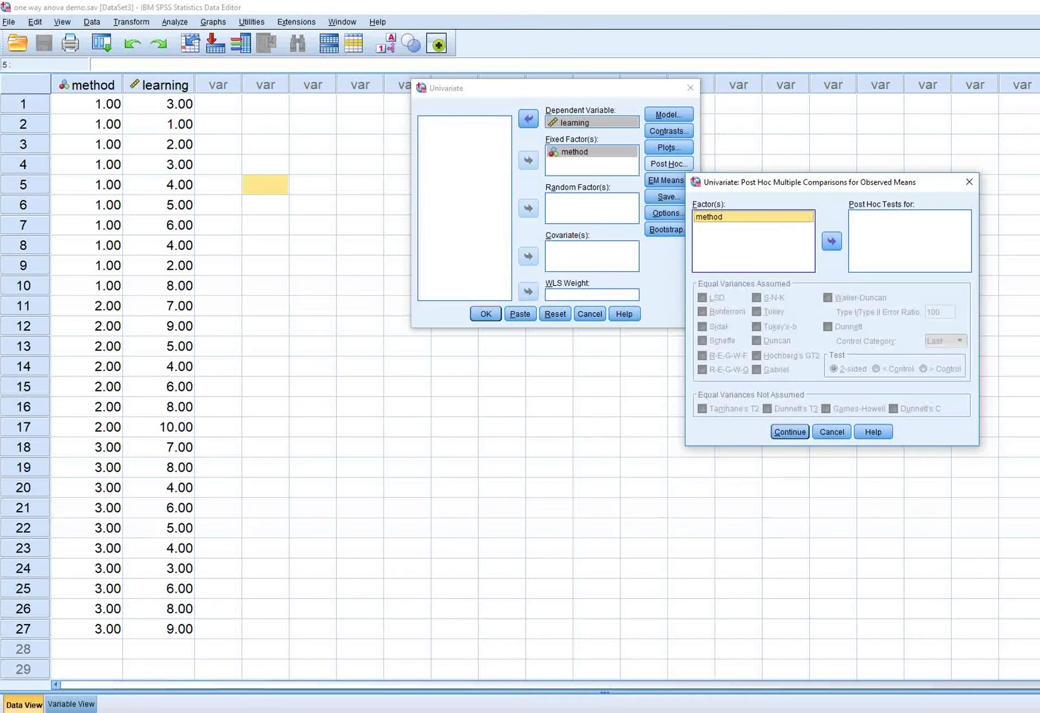
left_click_drag(809, 182, 826, 150)
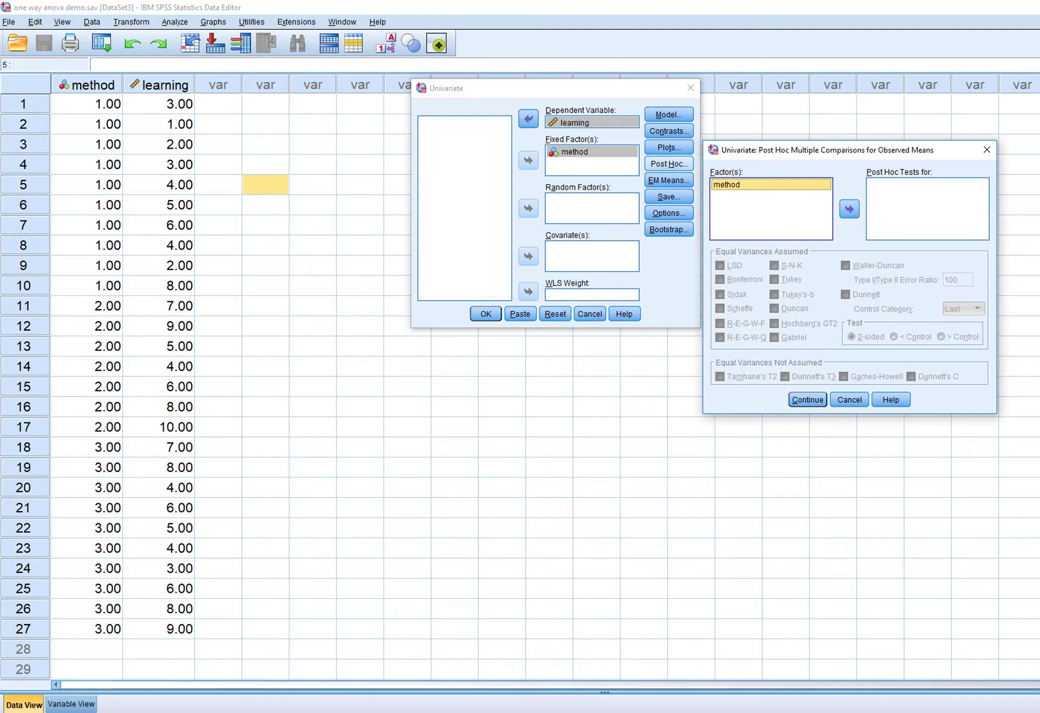
left_click(849, 209)
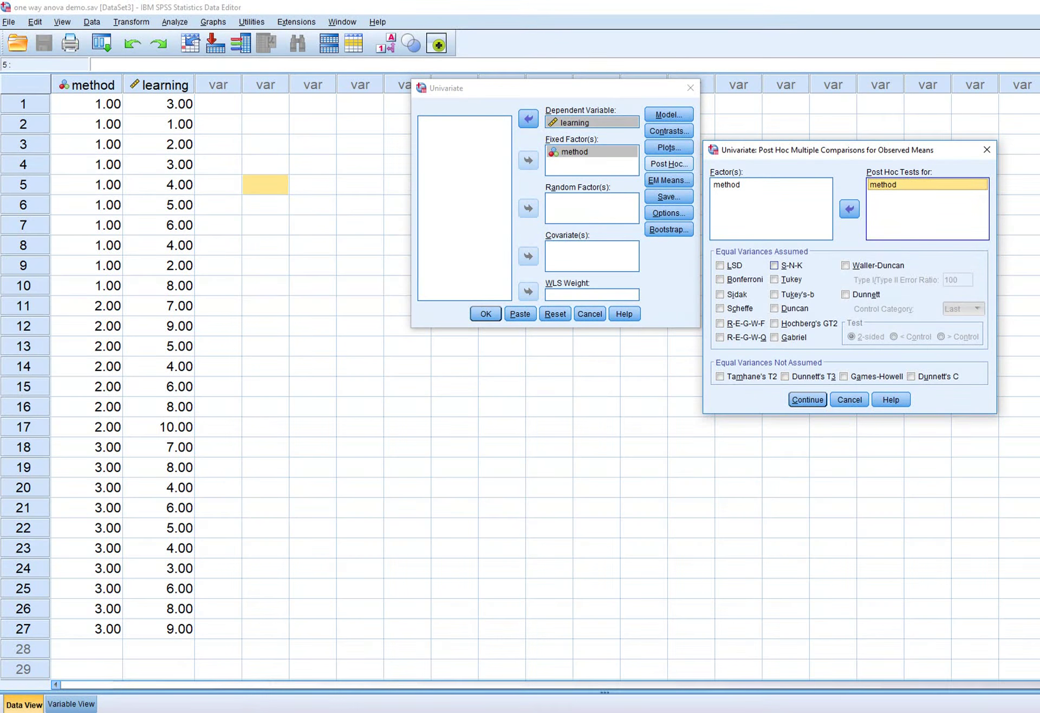
left_click(774, 279)
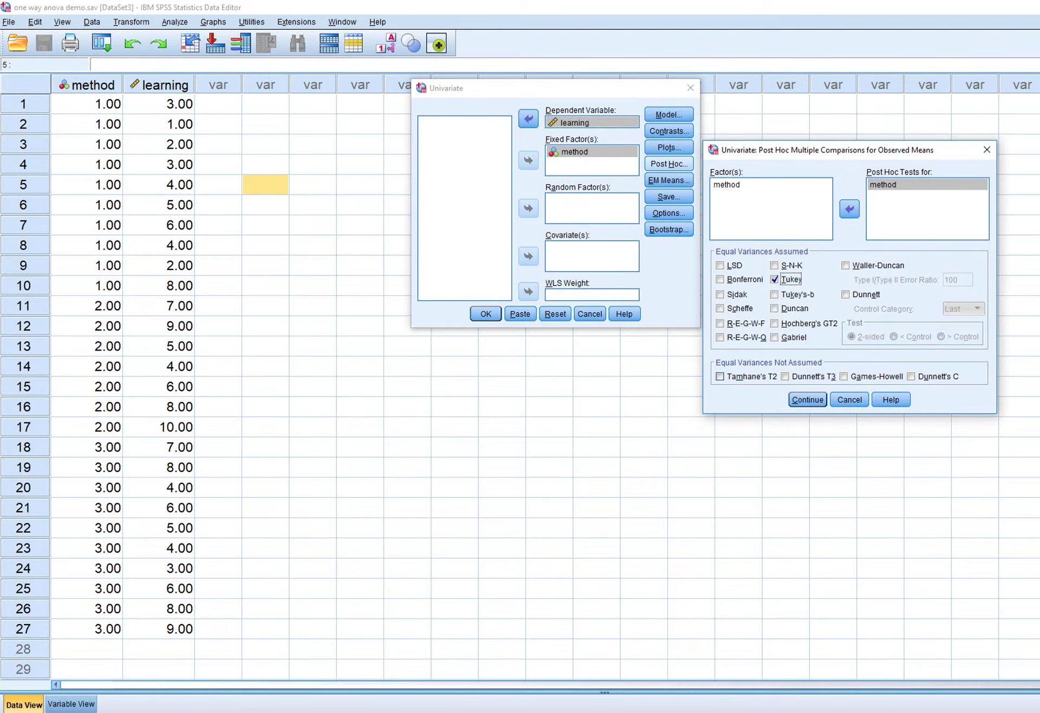
left_click(720, 376)
left_click(844, 376)
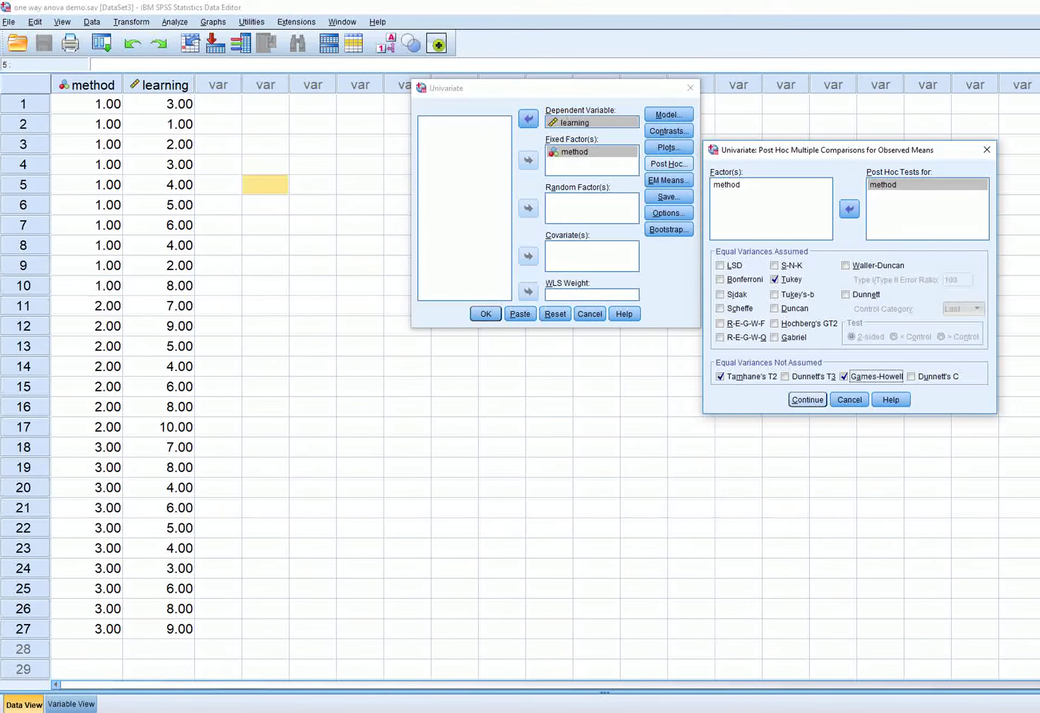
left_click(808, 400)
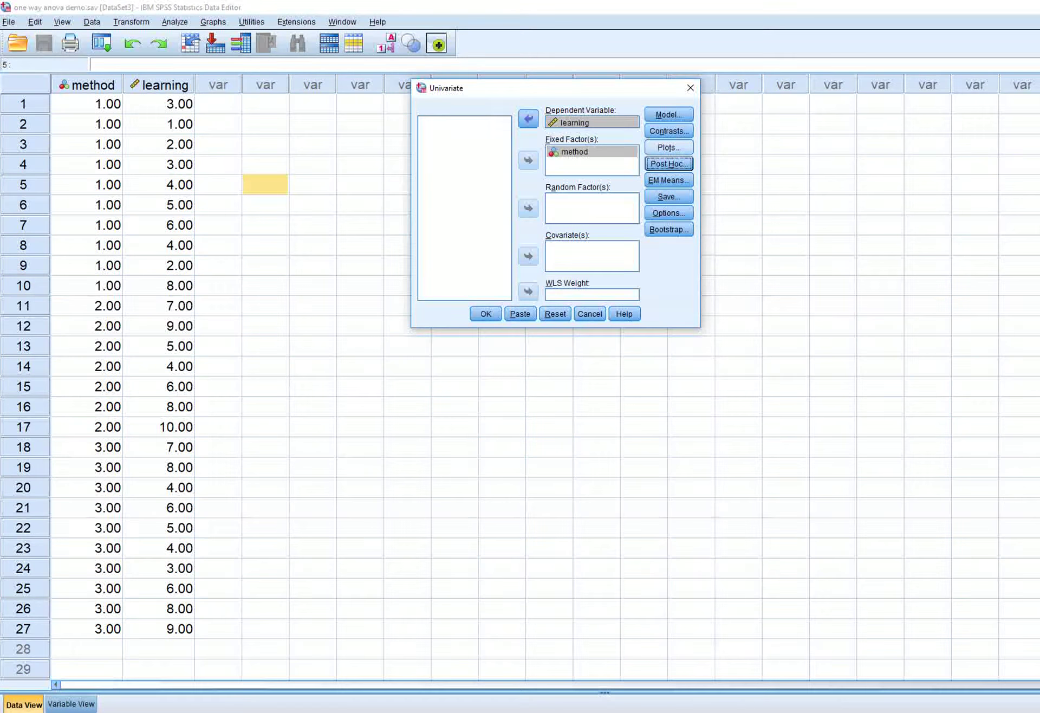
Add a profile plot with method on the horizontal axis, keeping the line chart type
left_click(669, 147)
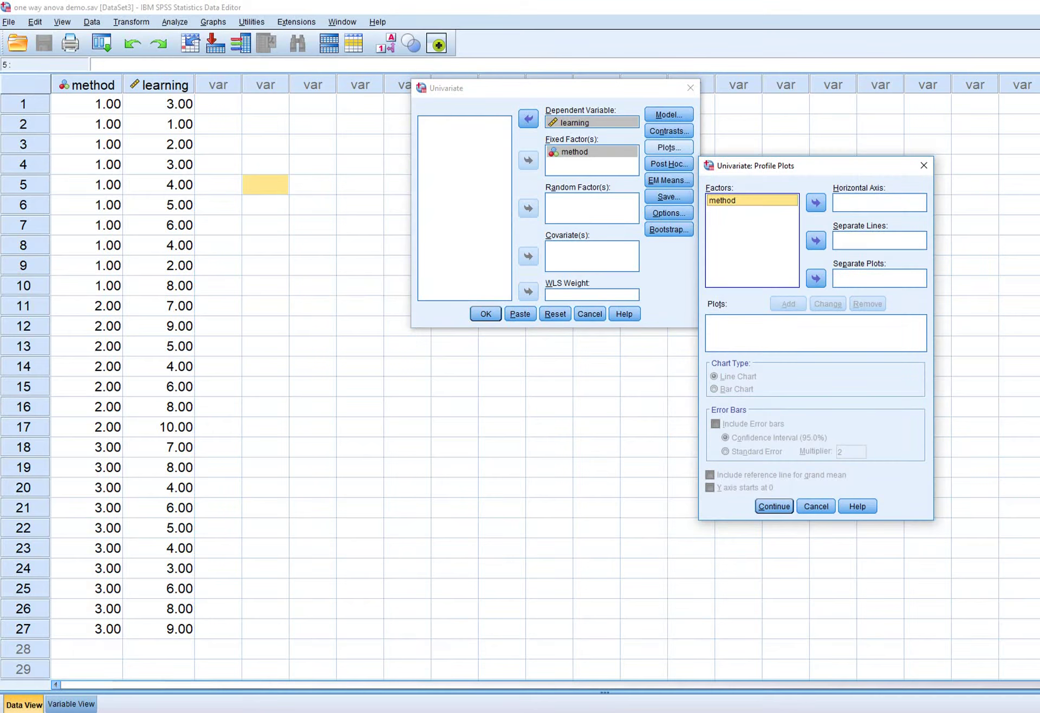
left_click(816, 202)
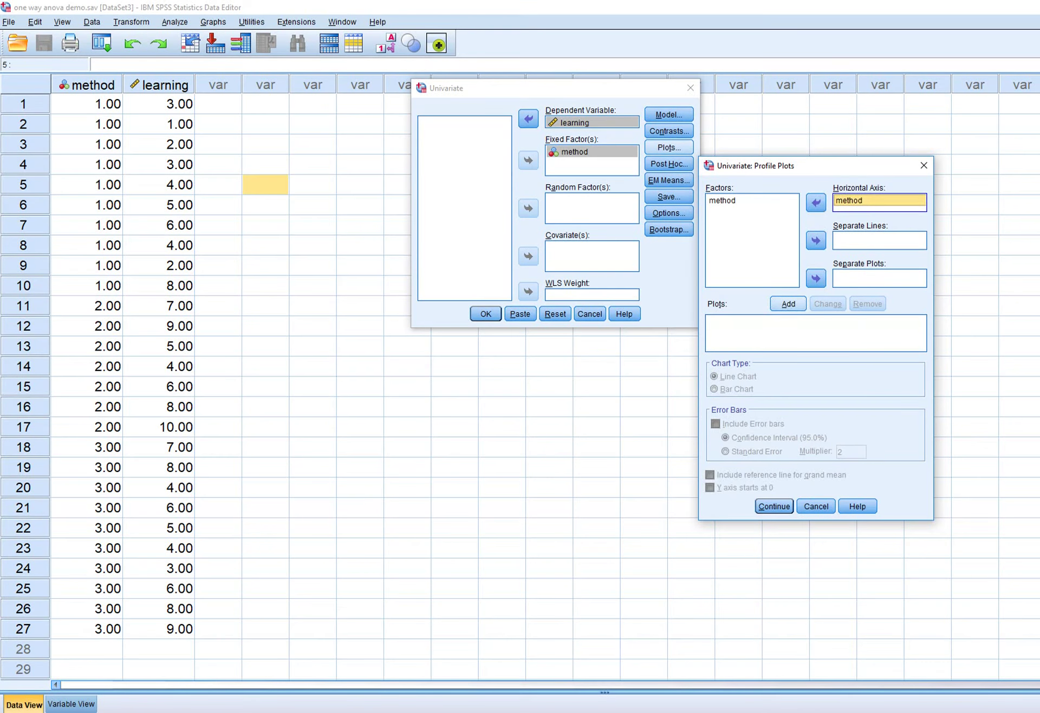
left_click(789, 304)
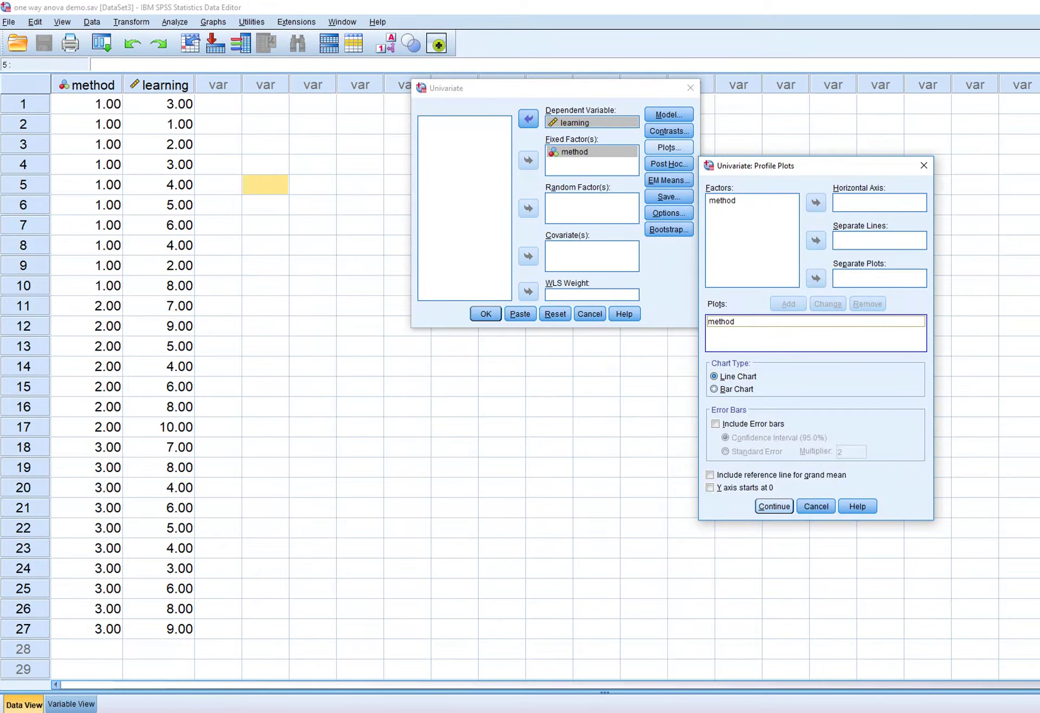
left_click(774, 506)
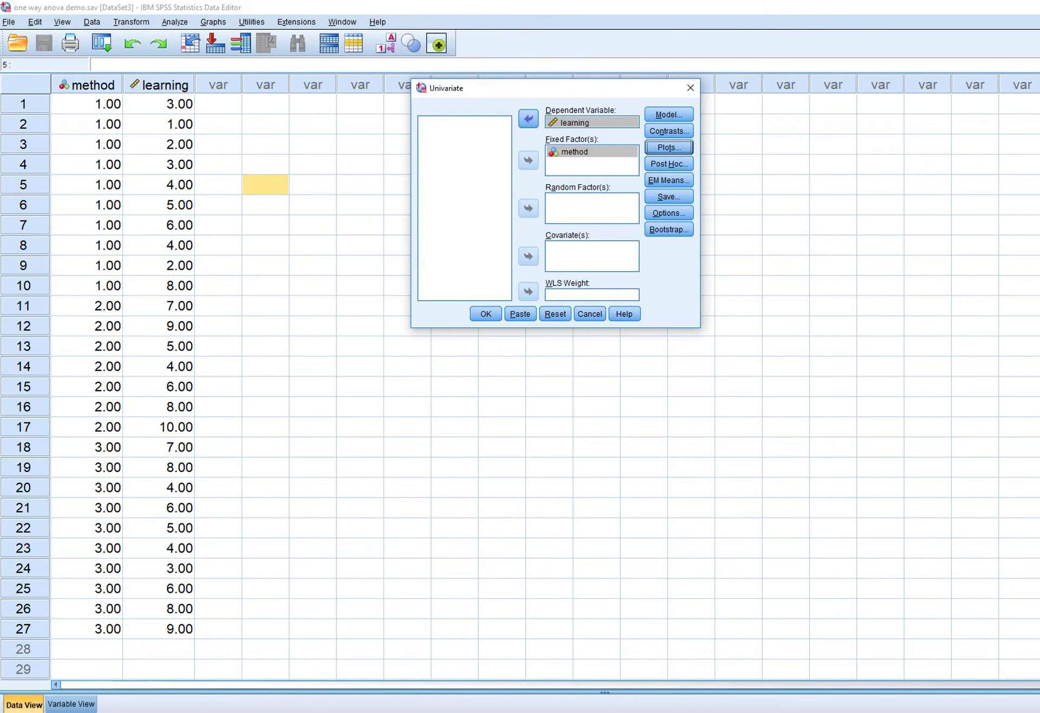
Run the Univariate analysis and bring its output up at the Descriptive Statistics table
left_click(485, 313)
scroll(545, 387, "down", 3)
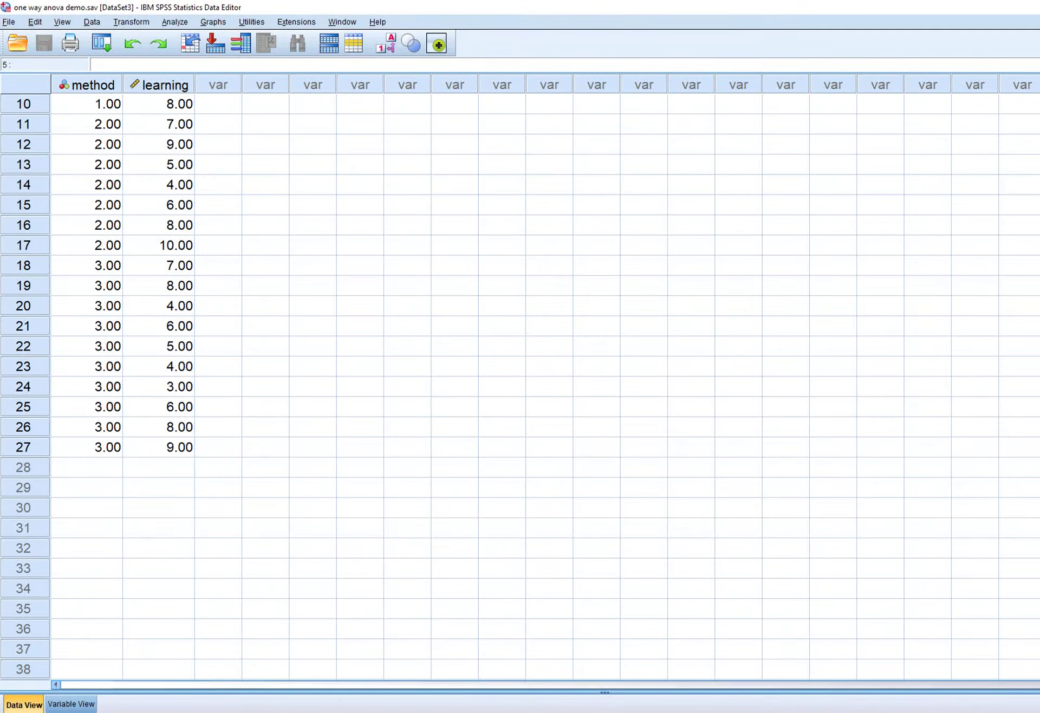
mouse_move(355, 711)
left_click(492, 674)
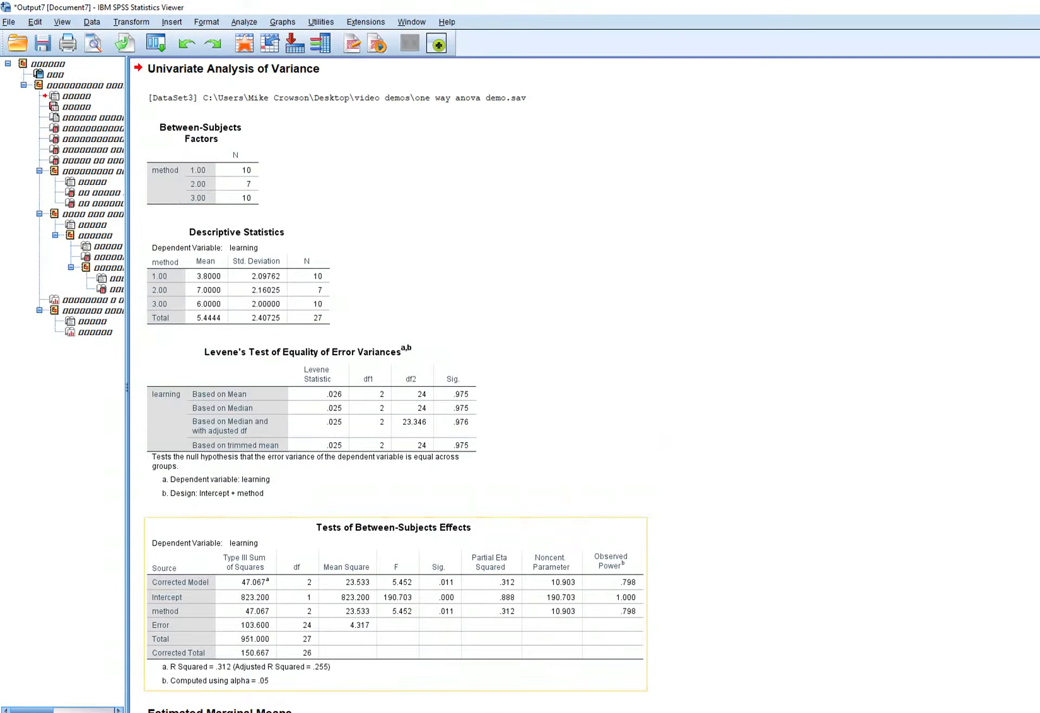
scroll(395, 384, "down", 1)
scroll(395, 384, "up", 1)
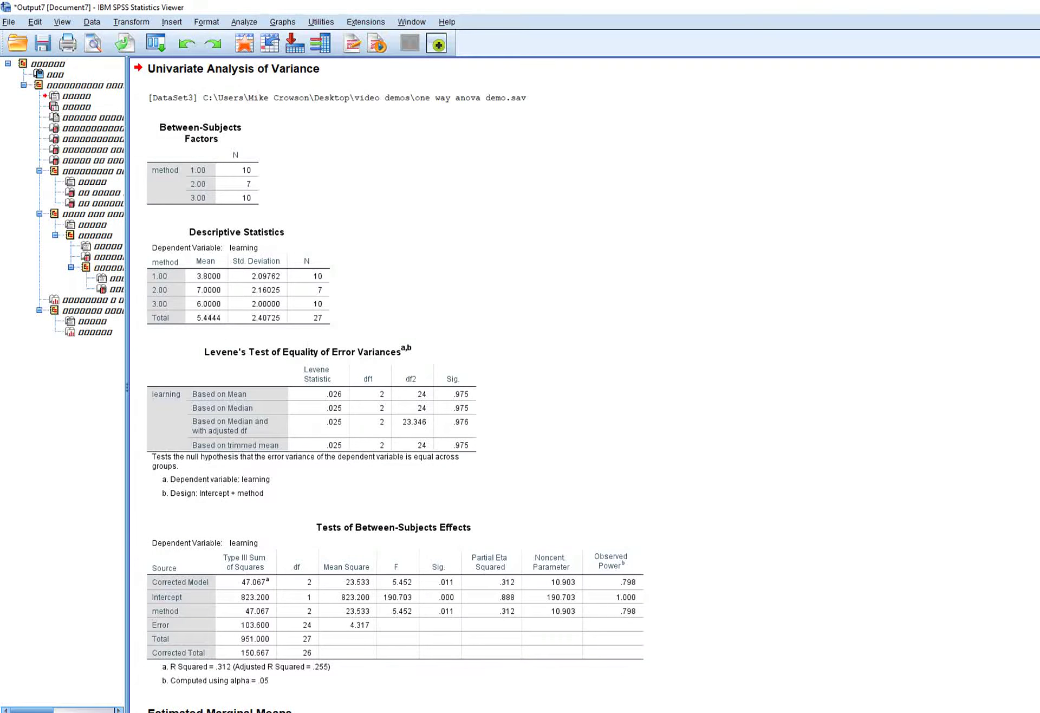
left_click_drag(207, 242, 284, 242)
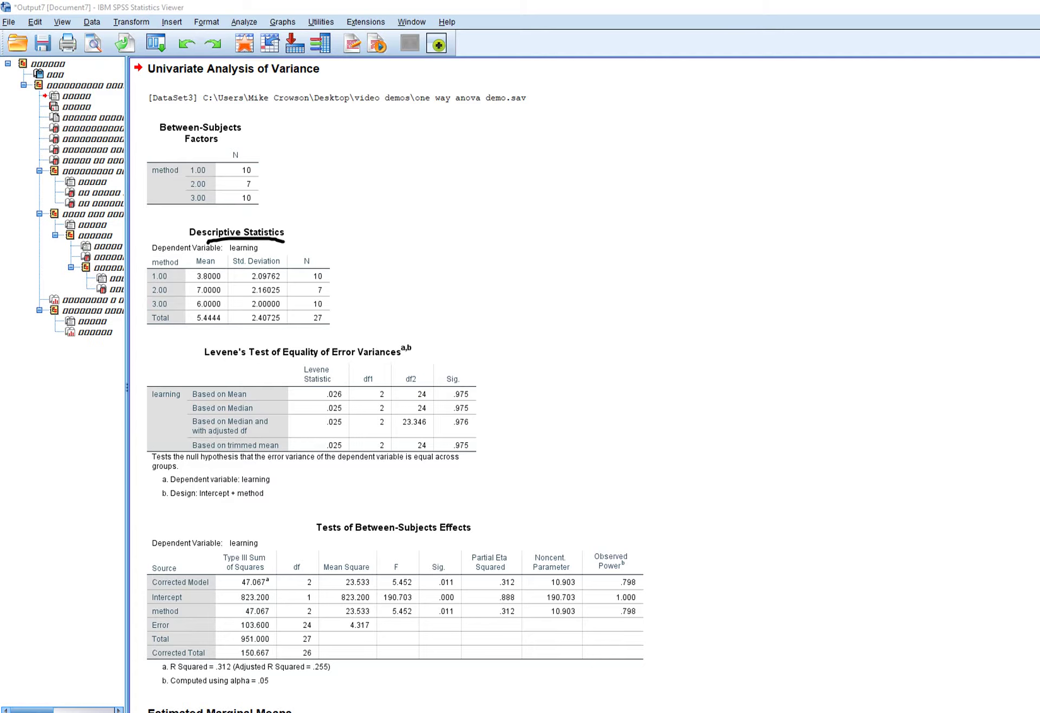
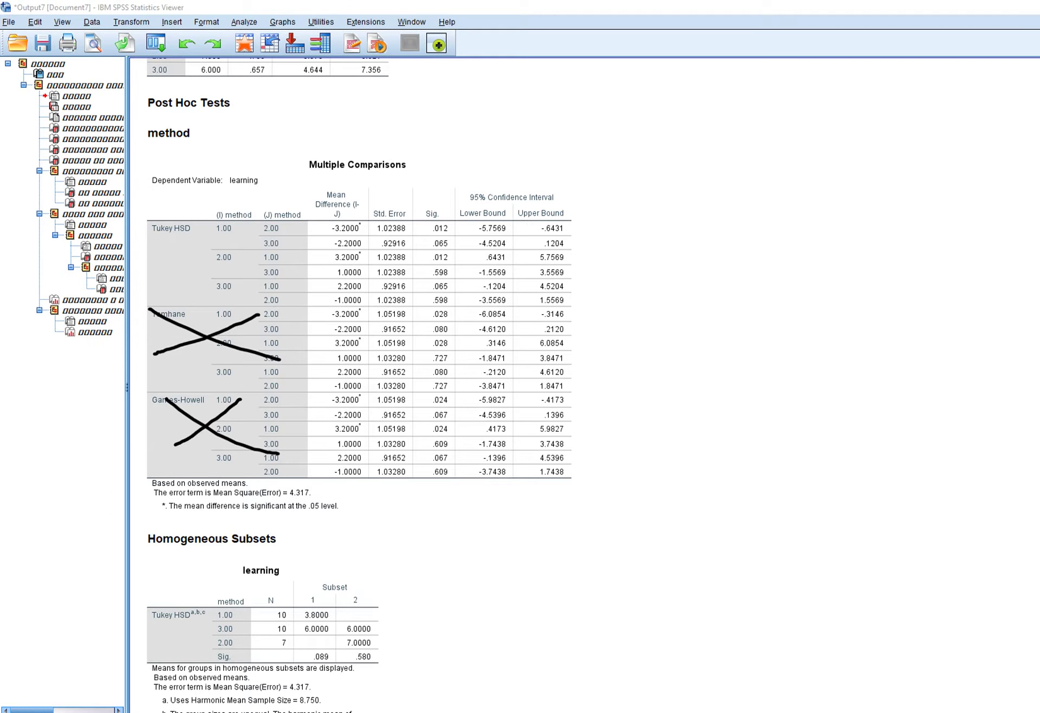
Examine the Tukey HSD pairwise comparisons of the methods, marking mean differences and significance values with temporary ink
mouse_move(192, 213)
left_mouse_down()
mouse_move(141, 212)
mouse_move(215, 234)
mouse_move(183, 205)
left_mouse_up()
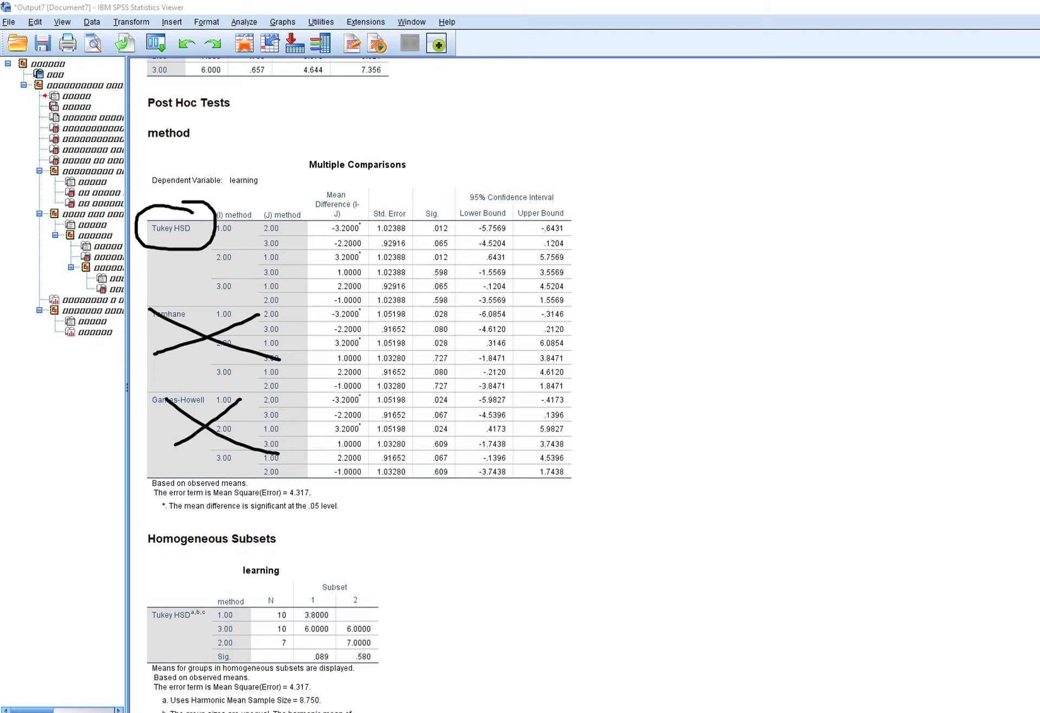
left_click_drag(215, 236, 371, 237)
left_click_drag(434, 237, 450, 236)
left_click_drag(212, 236, 360, 251)
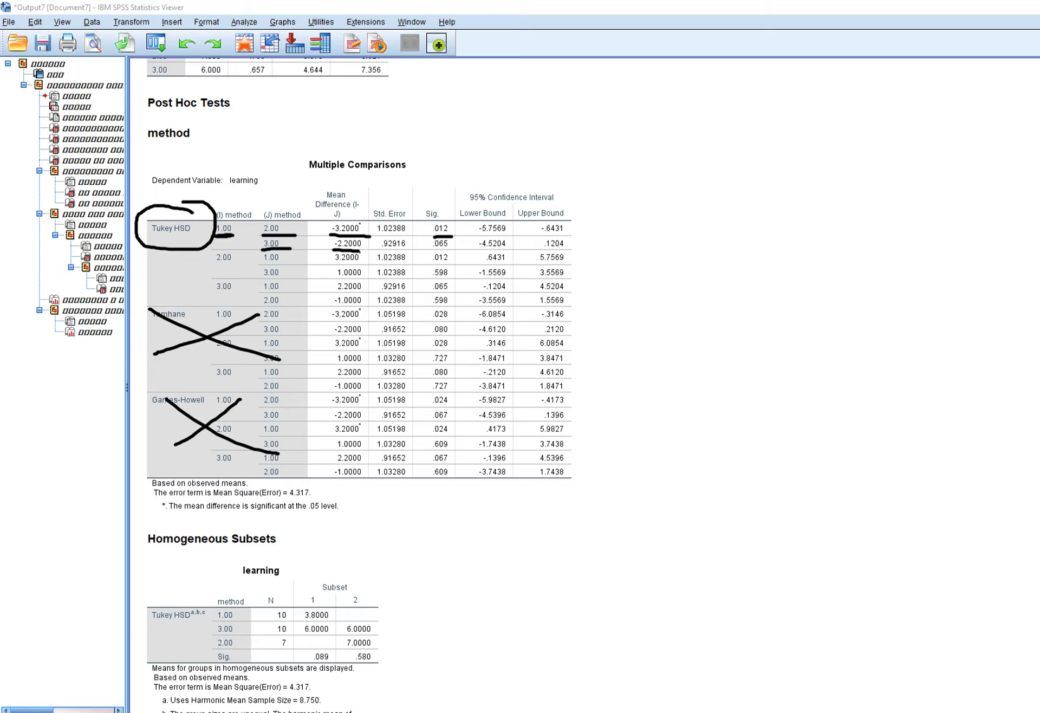
left_click_drag(435, 250, 455, 252)
left_click_drag(214, 262, 299, 278)
left_click_drag(427, 279, 454, 278)
key("Escape")
Review the residual plot matrix and the profile plot, and return to the Multiple Comparisons table
scroll(584, 385, "down", 11)
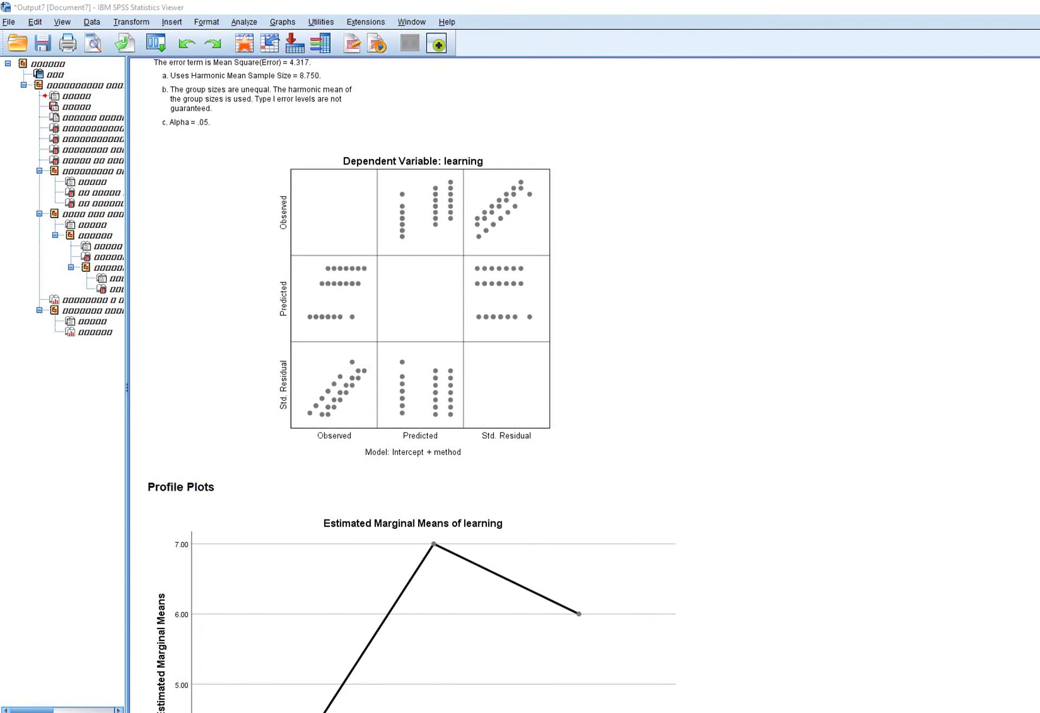
left_click(413, 305)
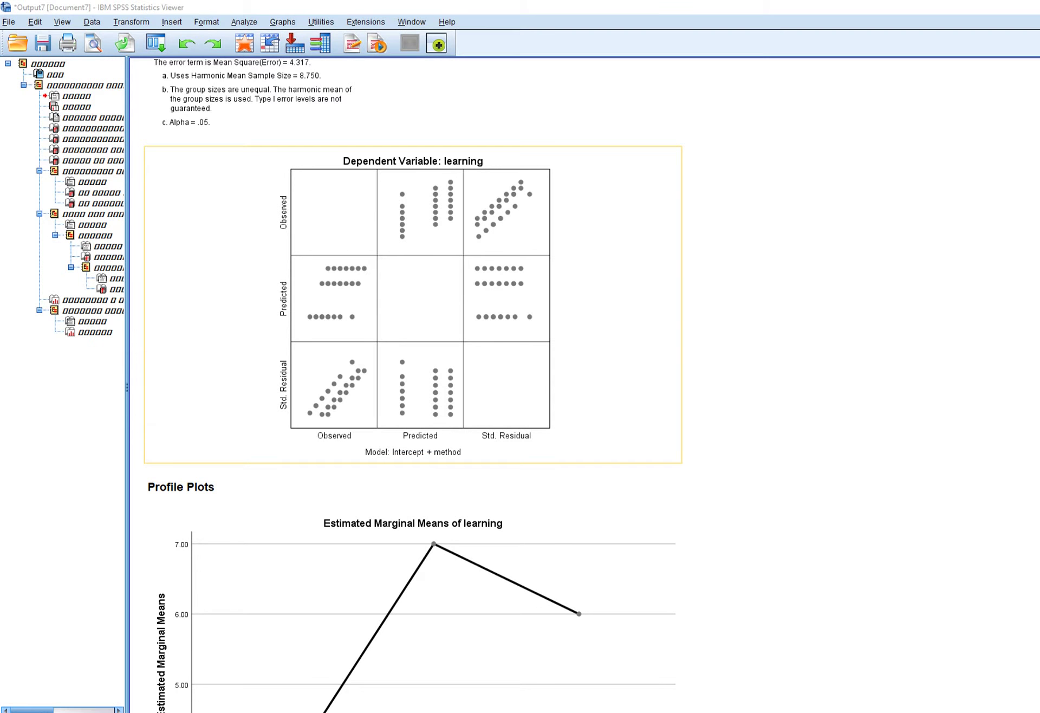
scroll(412, 385, "down", 2)
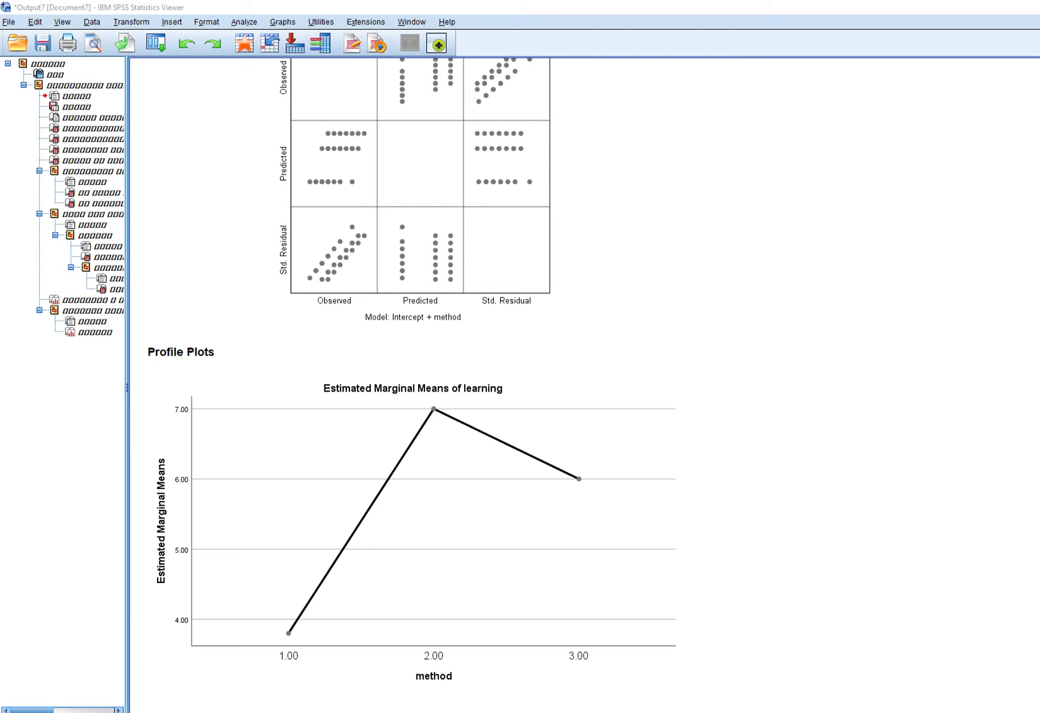
left_click_drag(154, 368, 220, 366)
scroll(412, 385, "up", 10)
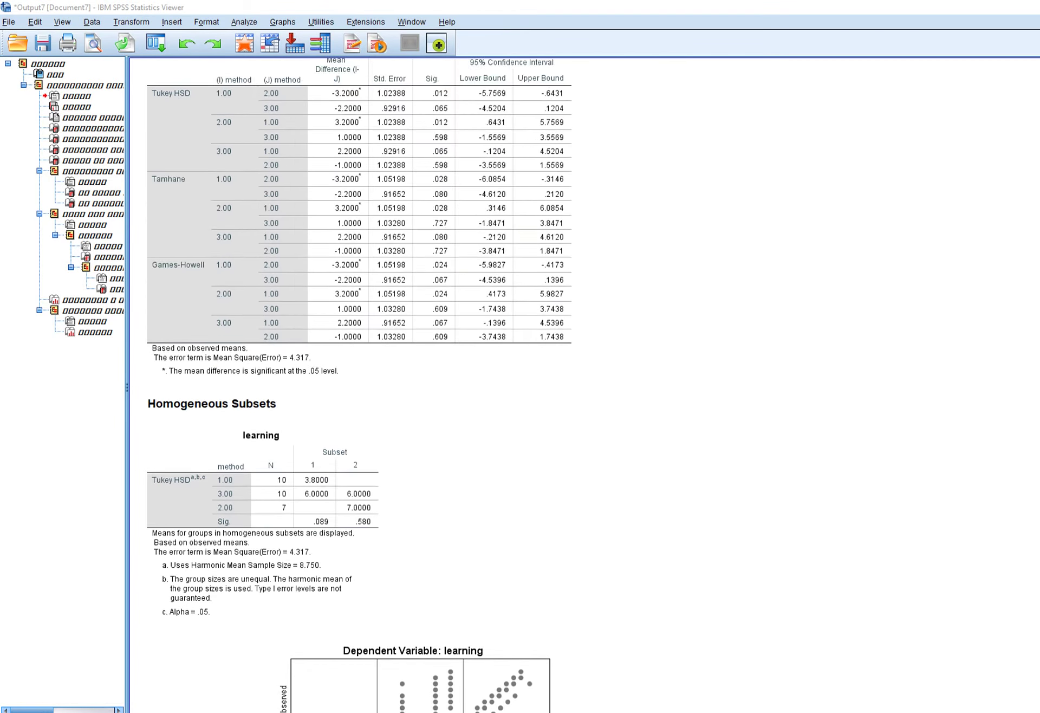
scroll(357, 380, "up", 11)
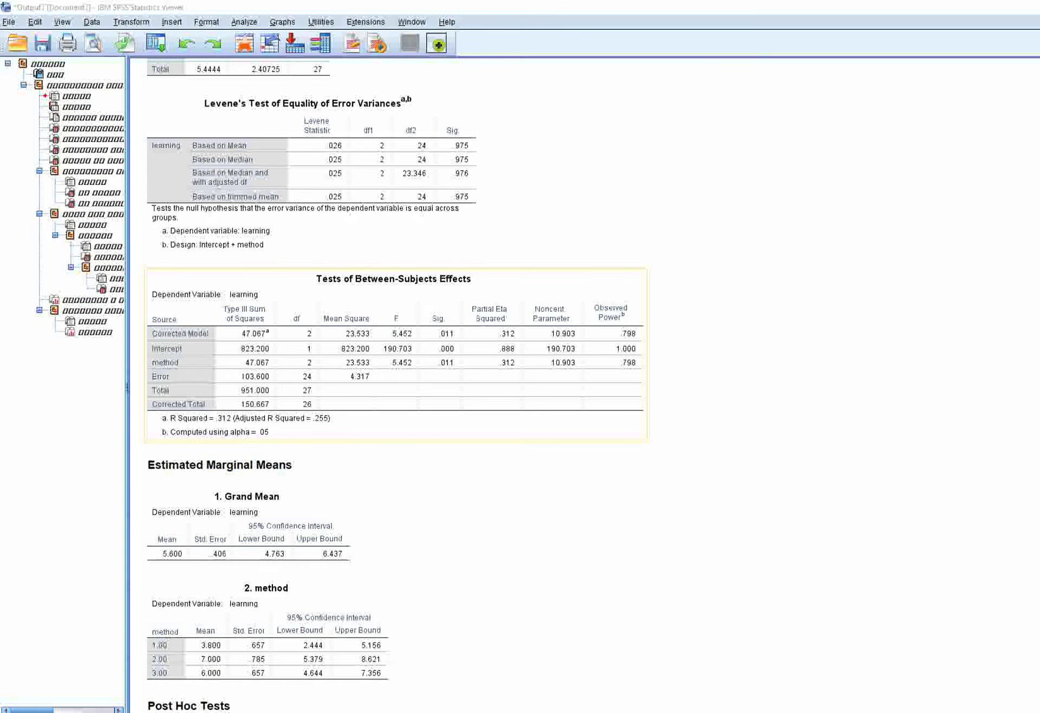
scroll(412, 325, "down", 7)
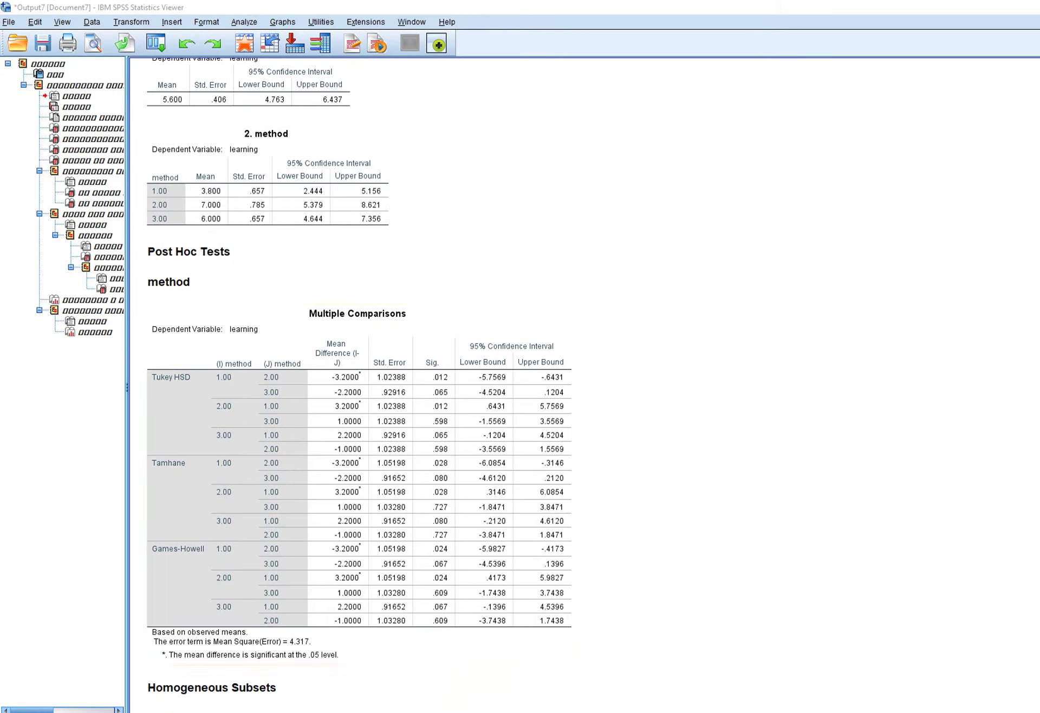
Switch to the one way anova demo.sav data and reopen the Univariate general linear model dialog
mouse_move(355, 712)
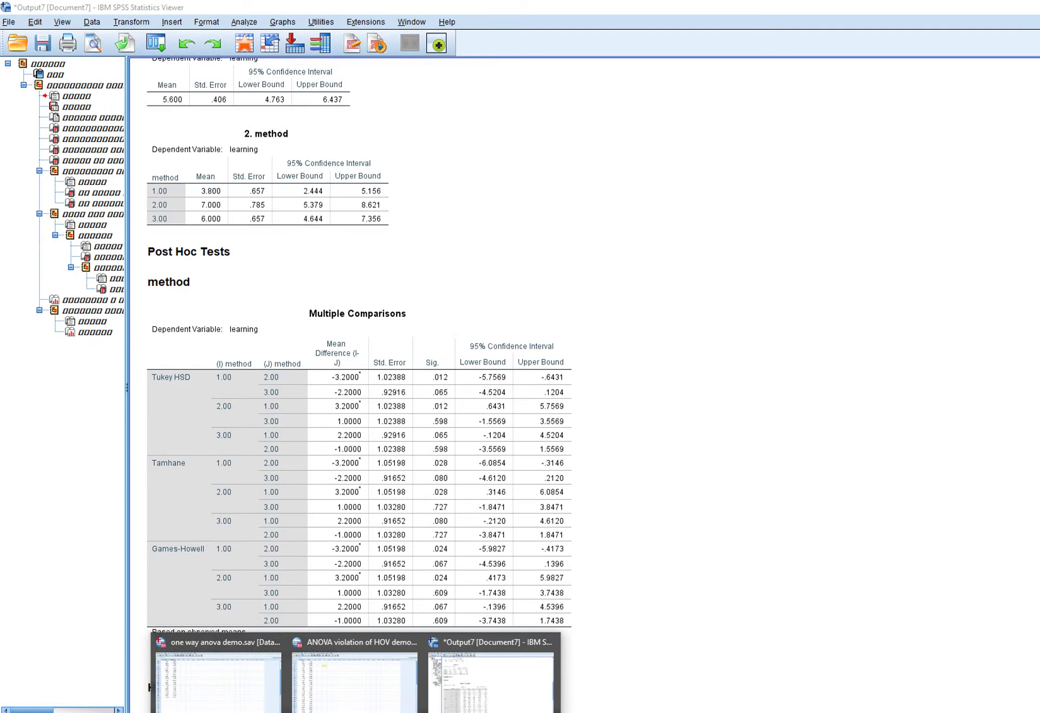
left_click(219, 677)
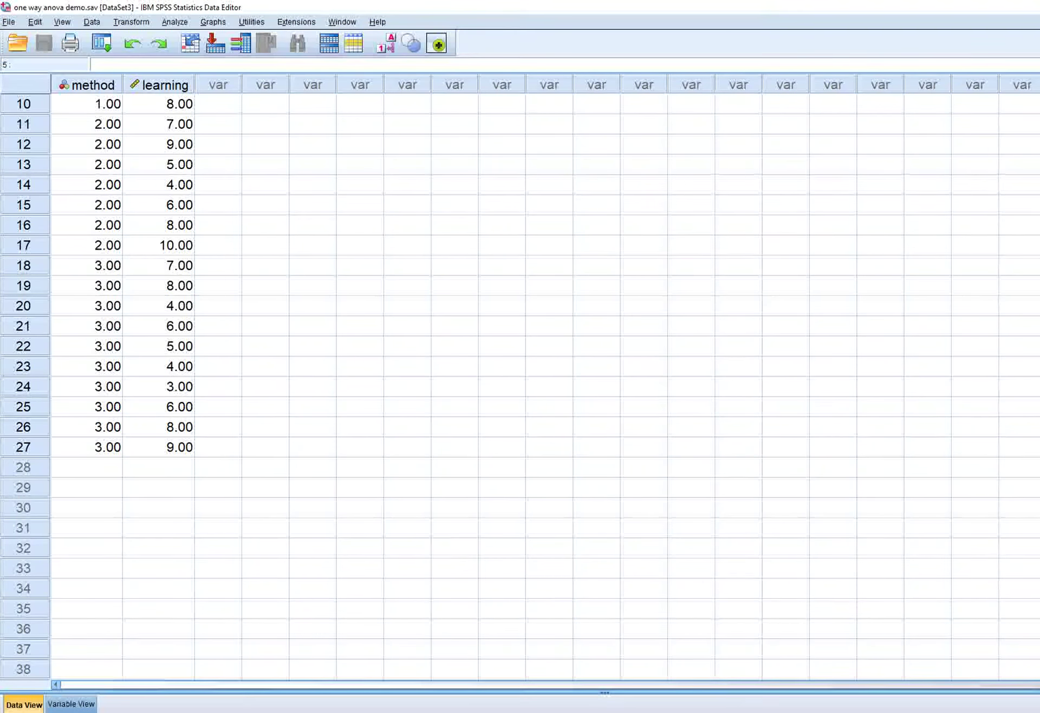
scroll(520, 386, "up", 3)
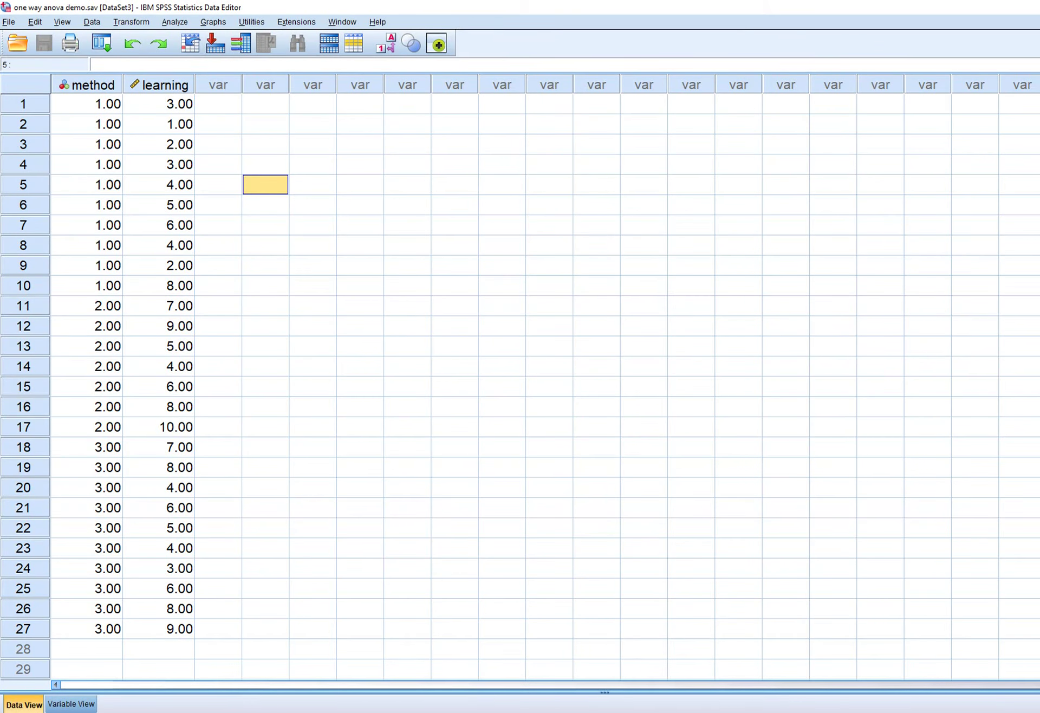
key("alt+a")
key("Down")
key("Down")
key("Down")
key("Down")
key("Down")
key("Down")
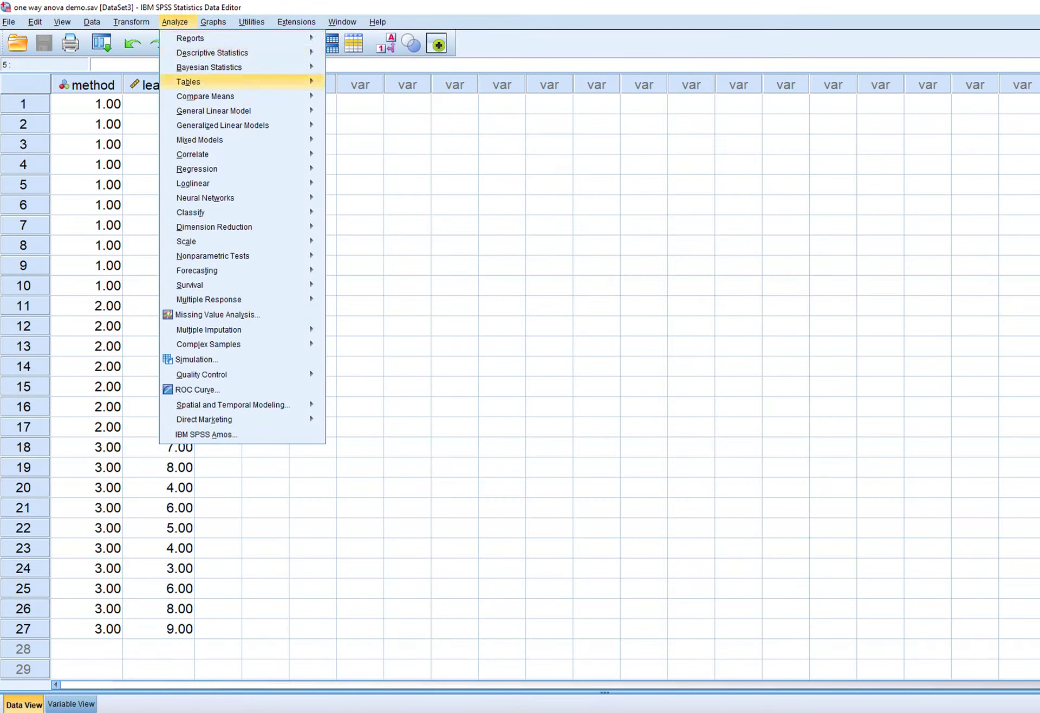
key("Right")
key("Return")
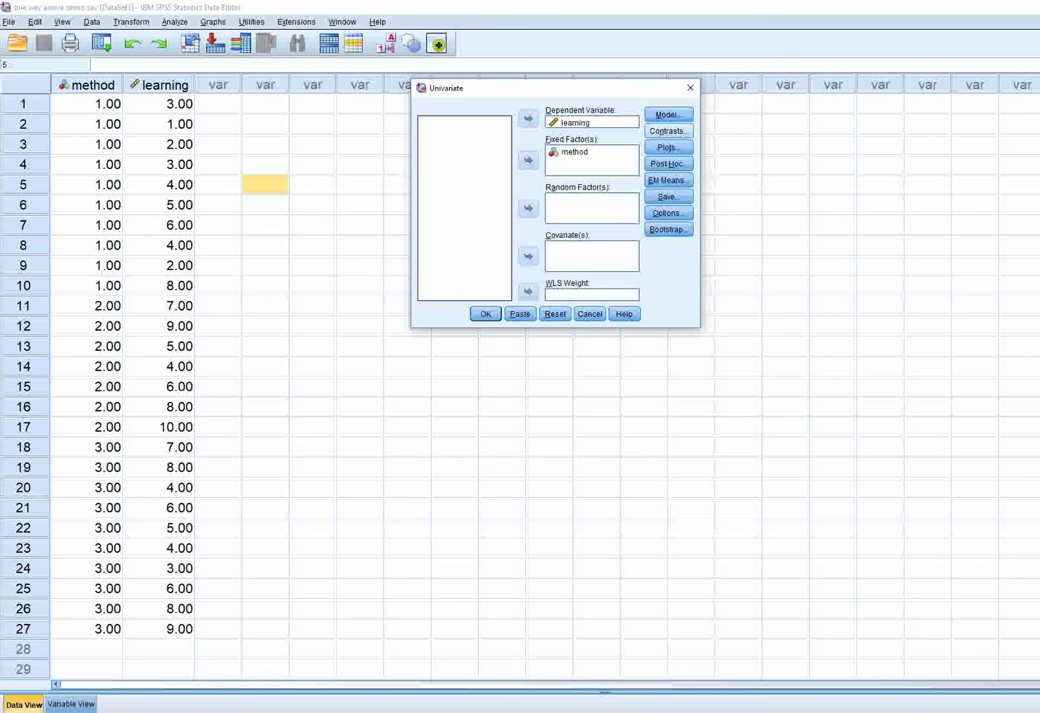
Look through the built-in contrast types offered for method, such as Simple, and leave the contrast at None
key("alt+n")
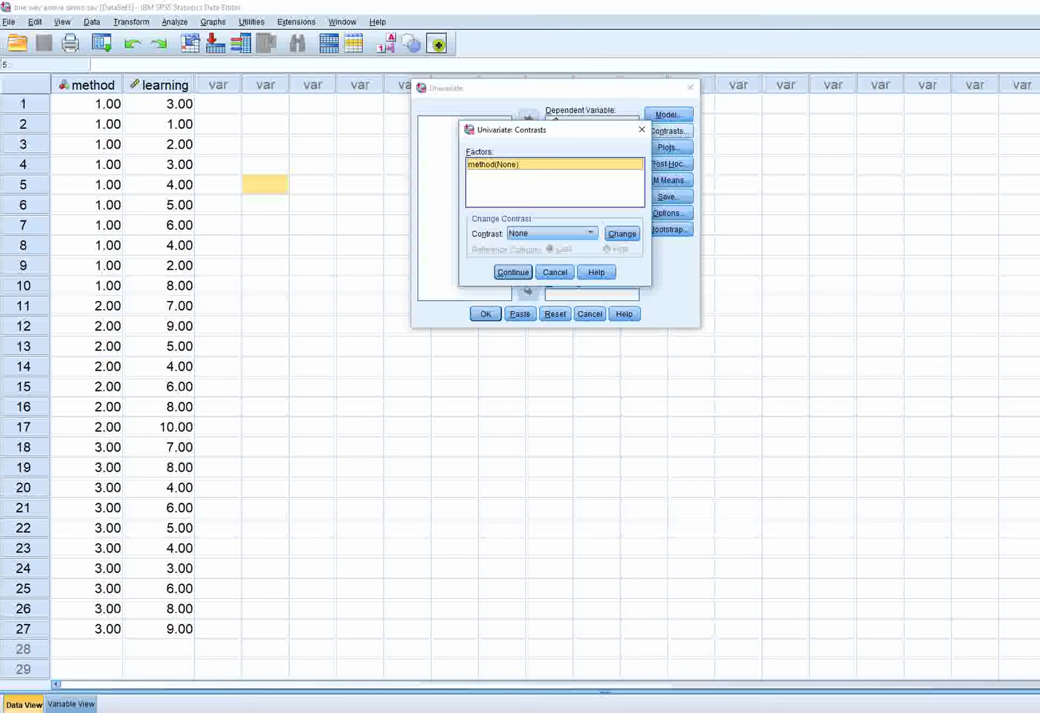
left_click(690, 272)
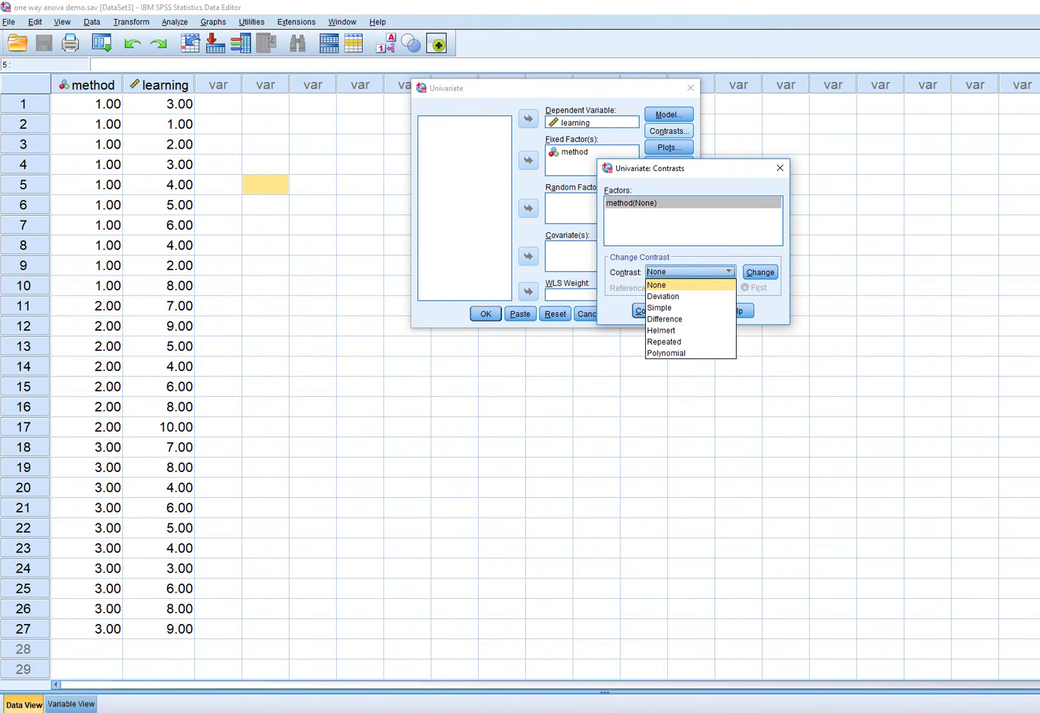
key("Up")
key("Up")
key("Up")
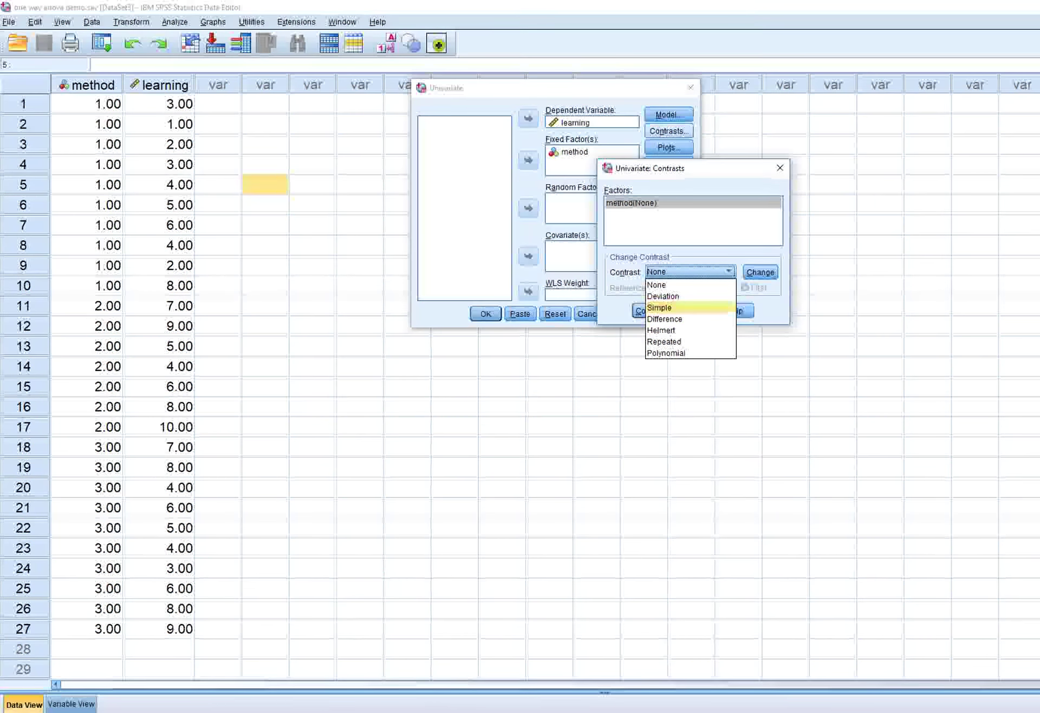
key("Up")
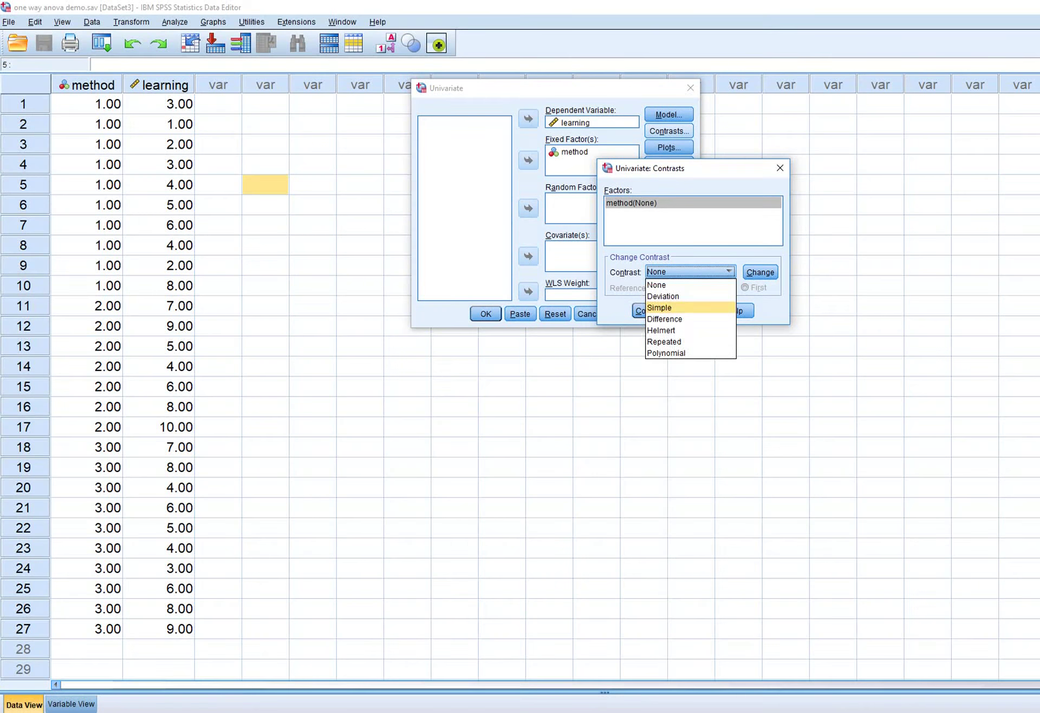
key("Escape")
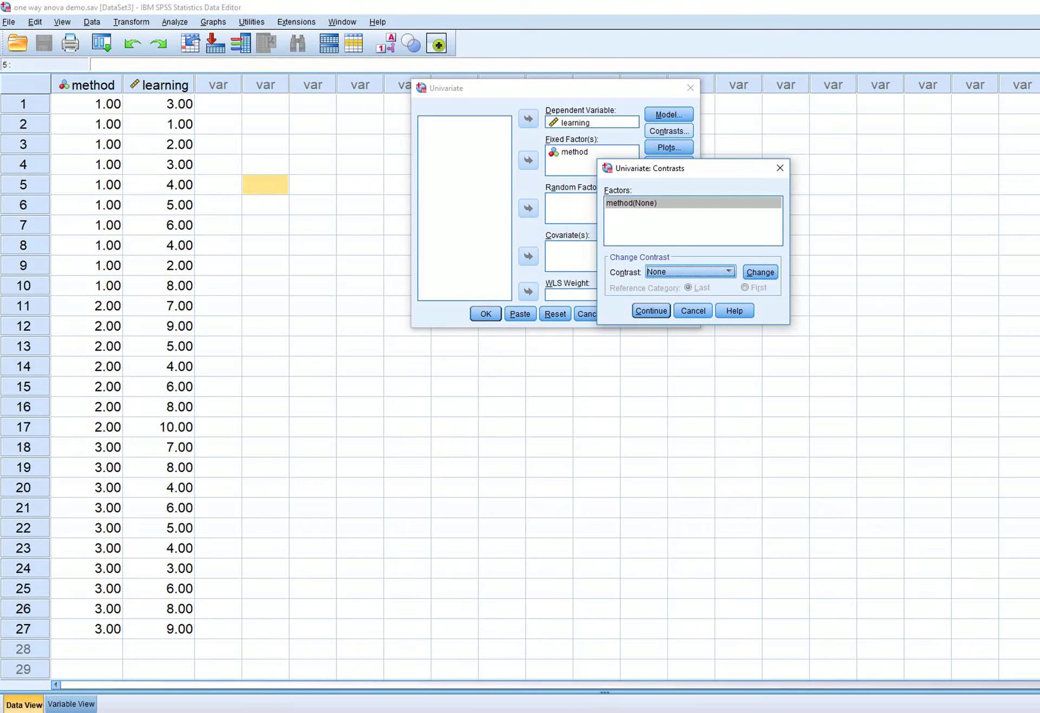
left_click(780, 168)
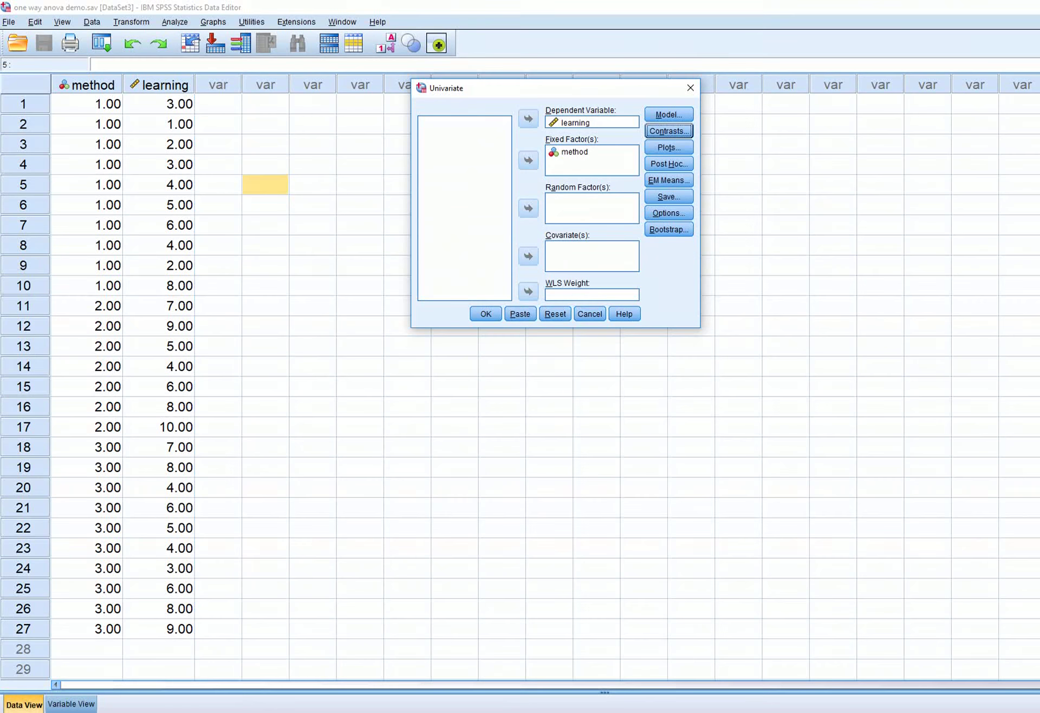
Paste the Univariate setup as syntax, remove the period after /DESIGN=method and start a new line below it
left_click(520, 314)
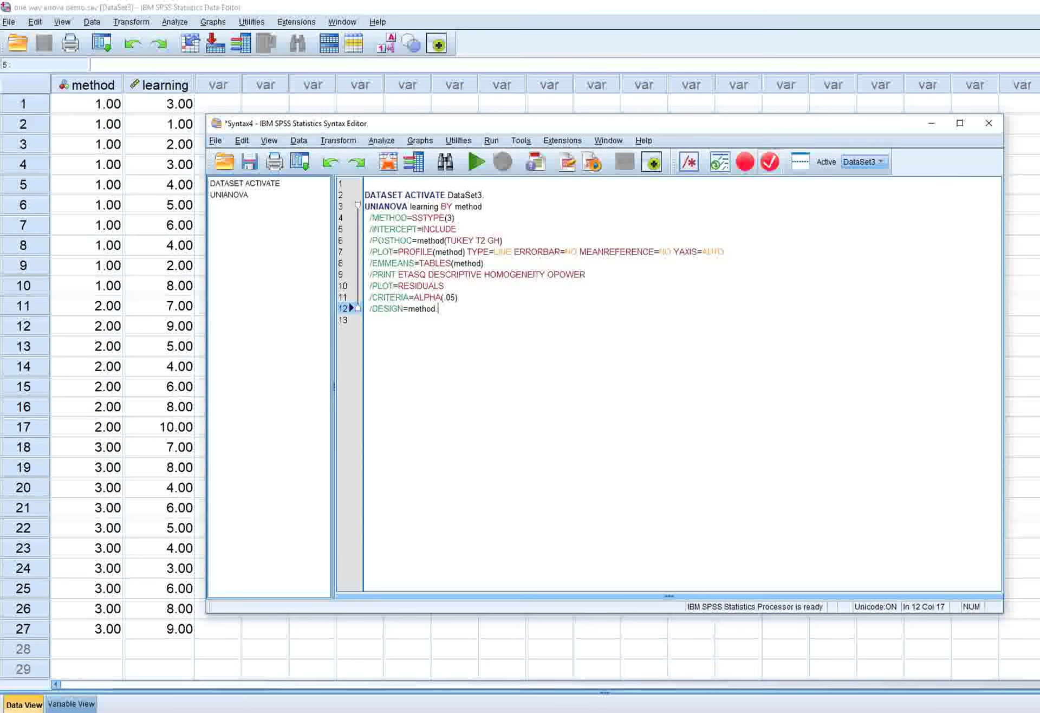
key("BackSpace")
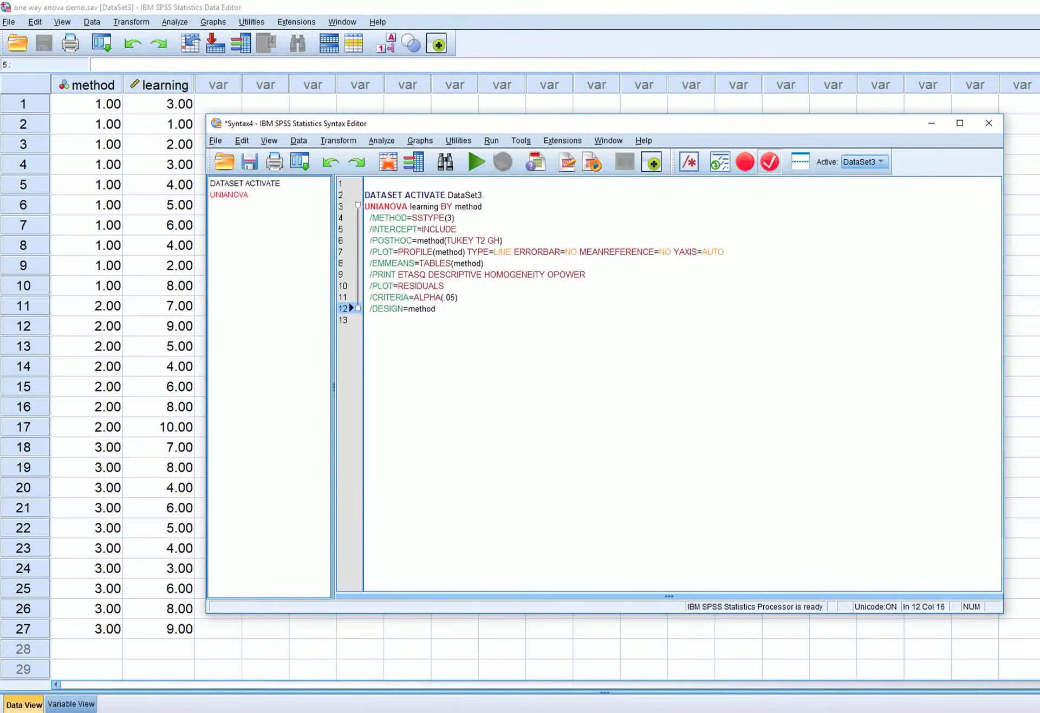
key("Return")
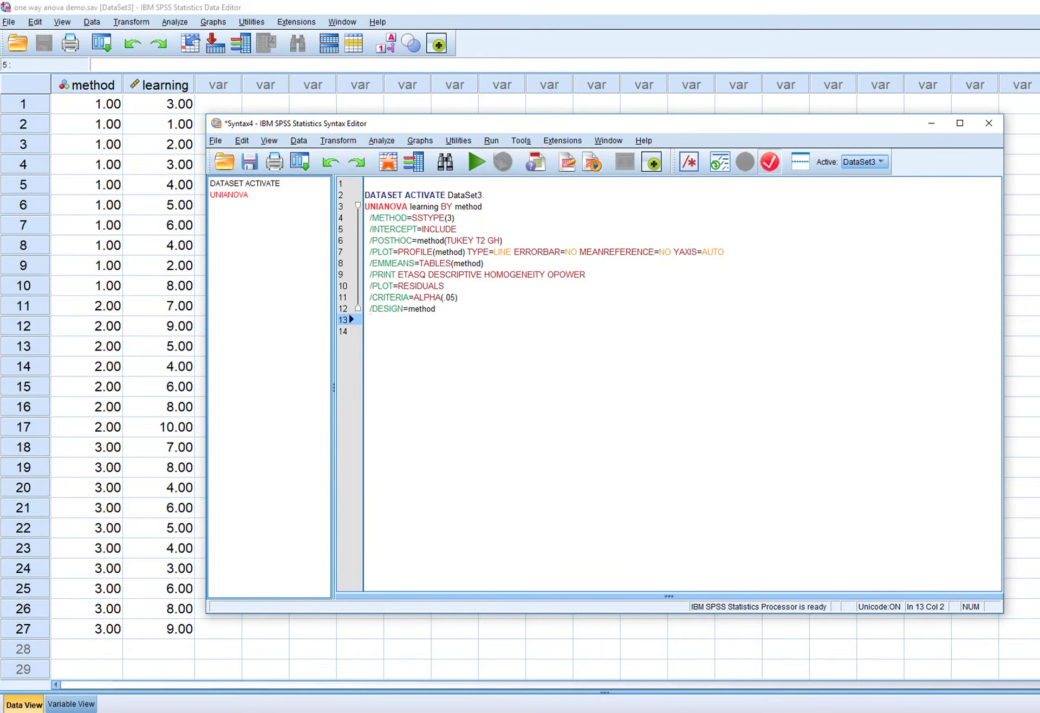
Write the contrast formula ψ = c1ȳ1 + c2ȳ2 + c3ȳ3 in temporary ink over the syntax window
mouse_move(697, 345)
left_mouse_down()
mouse_move(698, 362)
mouse_move(719, 349)
mouse_move(706, 375)
mouse_move(747, 362)
left_mouse_up()
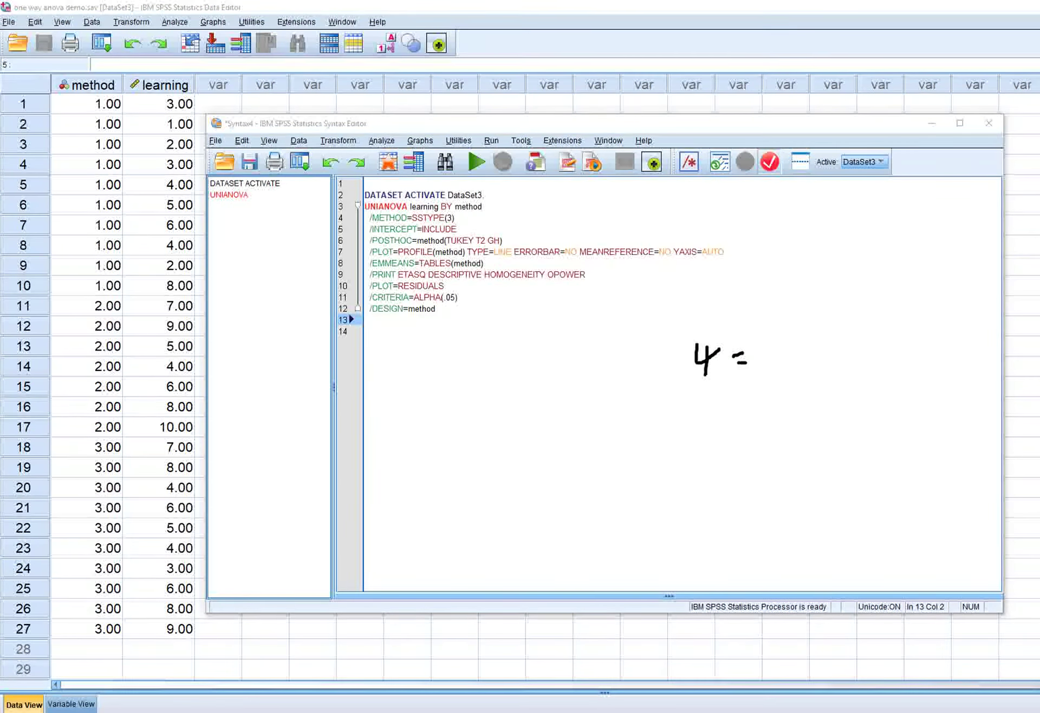
mouse_move(771, 353)
left_mouse_down()
mouse_move(759, 358)
mouse_move(782, 367)
mouse_move(792, 341)
mouse_move(810, 339)
left_mouse_up()
mouse_move(809, 329)
left_mouse_down()
mouse_move(806, 356)
mouse_move(810, 316)
left_mouse_up()
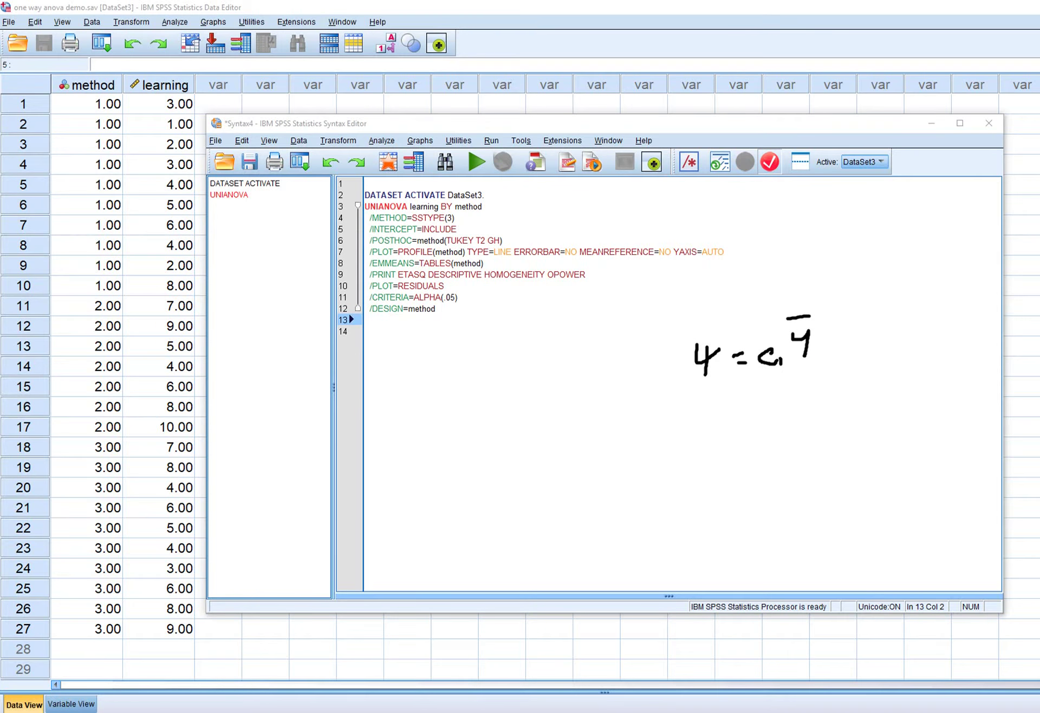
mouse_move(812, 352)
left_mouse_down()
mouse_move(814, 365)
mouse_move(836, 342)
mouse_move(850, 355)
mouse_move(865, 345)
mouse_move(867, 362)
mouse_move(884, 341)
mouse_move(882, 355)
mouse_move(882, 320)
mouse_move(889, 359)
mouse_move(918, 331)
mouse_move(933, 348)
mouse_move(944, 342)
mouse_move(942, 356)
mouse_move(954, 306)
mouse_move(970, 346)
mouse_move(962, 356)
left_mouse_up()
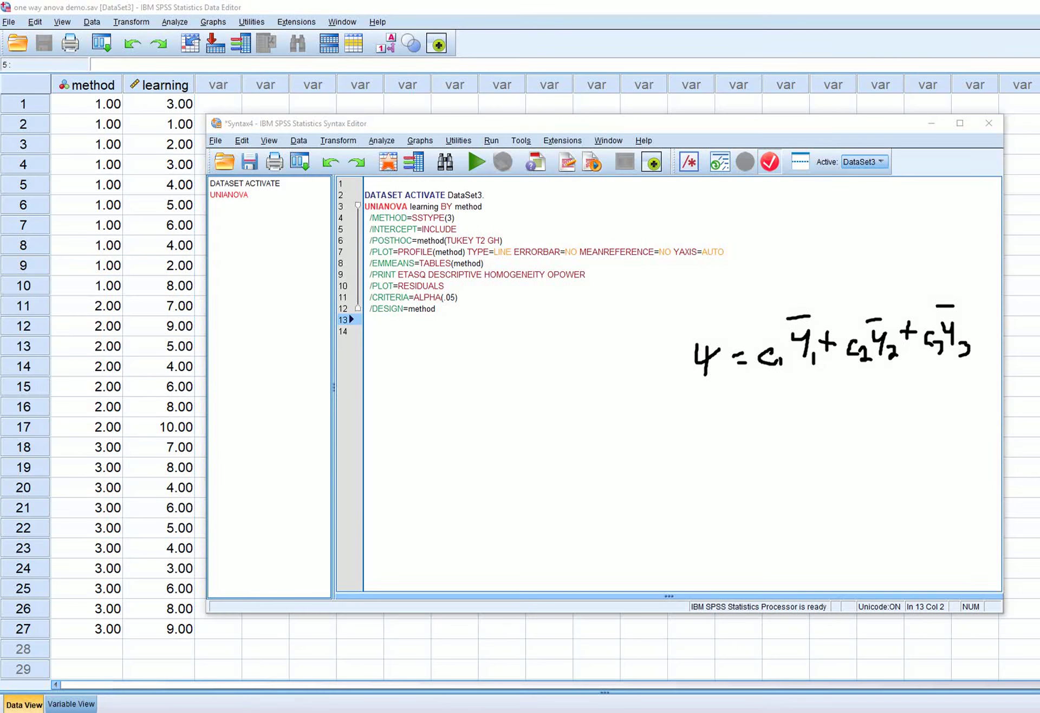
Point arrows at the three coefficients and write the weights 1, 0, -1 with the comparison ȳ1 − ȳ3 beneath the formula
mouse_move(764, 298)
left_mouse_down()
mouse_move(765, 323)
mouse_move(756, 324)
left_mouse_up()
left_click_drag(846, 292, 848, 313)
left_click_drag(920, 283, 922, 306)
left_click_drag(922, 305, 920, 307)
left_click_drag(928, 298, 920, 306)
left_click_drag(784, 387, 784, 400)
left_click_drag(924, 393, 943, 404)
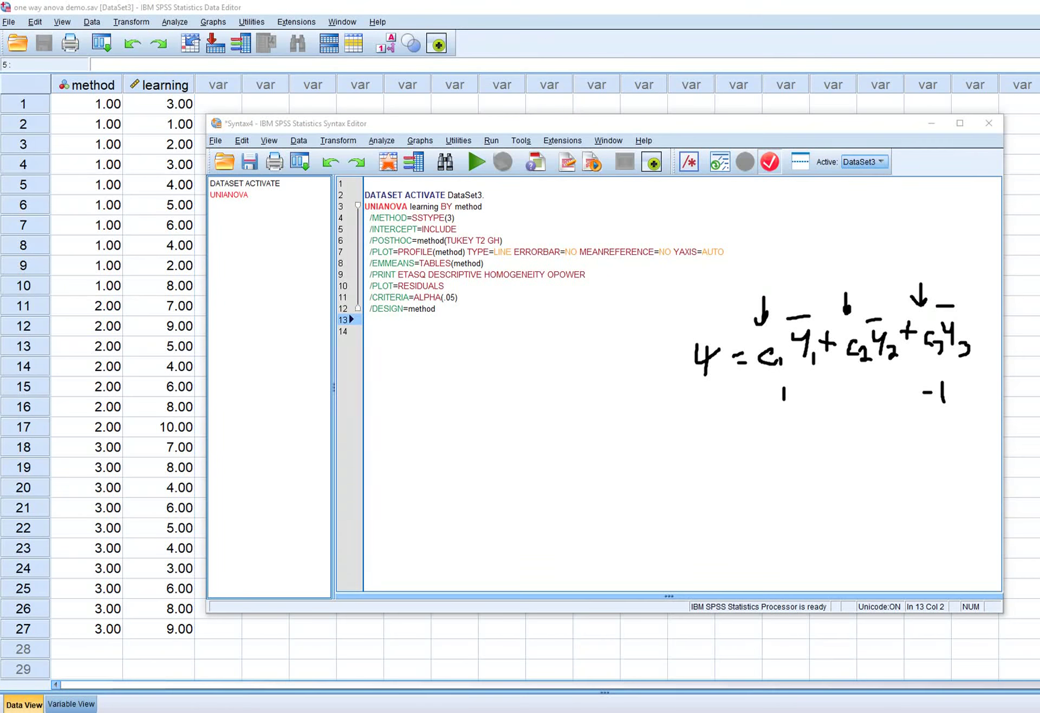
mouse_move(856, 387)
left_mouse_down()
mouse_move(846, 404)
mouse_move(848, 385)
left_mouse_up()
mouse_move(776, 446)
left_mouse_down()
mouse_move(777, 464)
mouse_move(786, 436)
mouse_move(794, 470)
left_mouse_up()
mouse_move(807, 454)
left_mouse_down()
mouse_move(848, 440)
mouse_move(843, 464)
mouse_move(844, 430)
mouse_move(859, 470)
left_mouse_up()
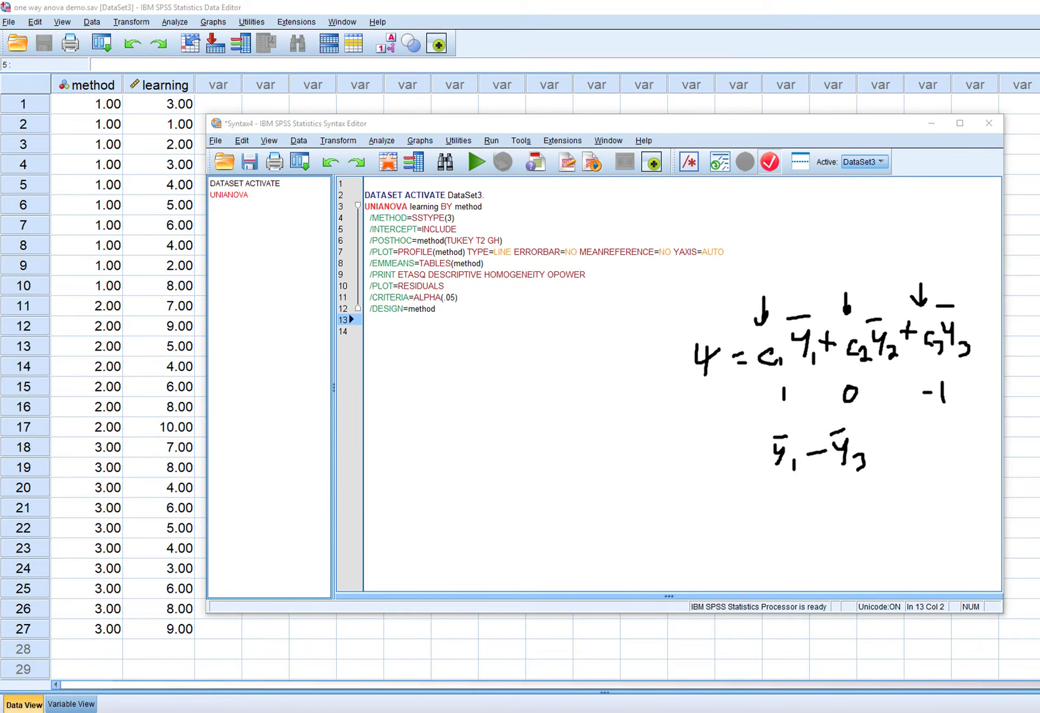
Write the second set of weights 1/2, 1/2, -1, circle both sets of weights and clear the ink
mouse_move(771, 503)
left_mouse_down()
mouse_move(768, 527)
mouse_move(780, 536)
mouse_move(833, 520)
mouse_move(849, 541)
mouse_move(909, 515)
mouse_move(920, 526)
left_mouse_up()
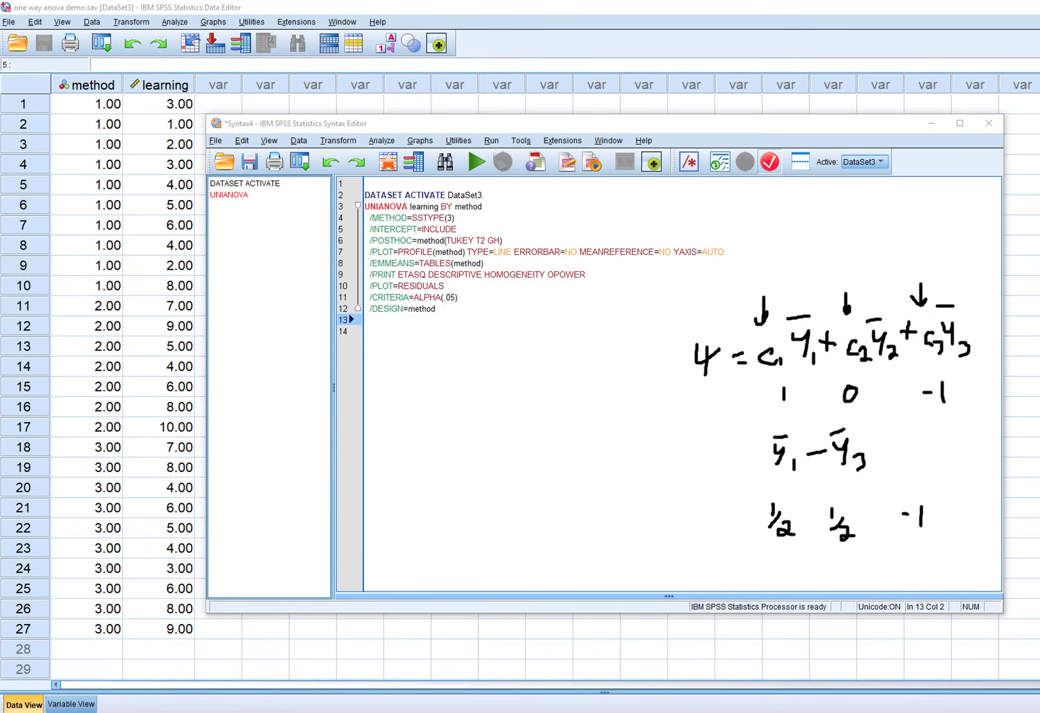
mouse_move(768, 407)
left_mouse_down()
mouse_move(883, 428)
mouse_move(960, 388)
mouse_move(775, 371)
mouse_move(753, 401)
left_mouse_up()
mouse_move(935, 496)
left_mouse_down()
mouse_move(756, 489)
mouse_move(927, 551)
mouse_move(930, 496)
left_mouse_up()
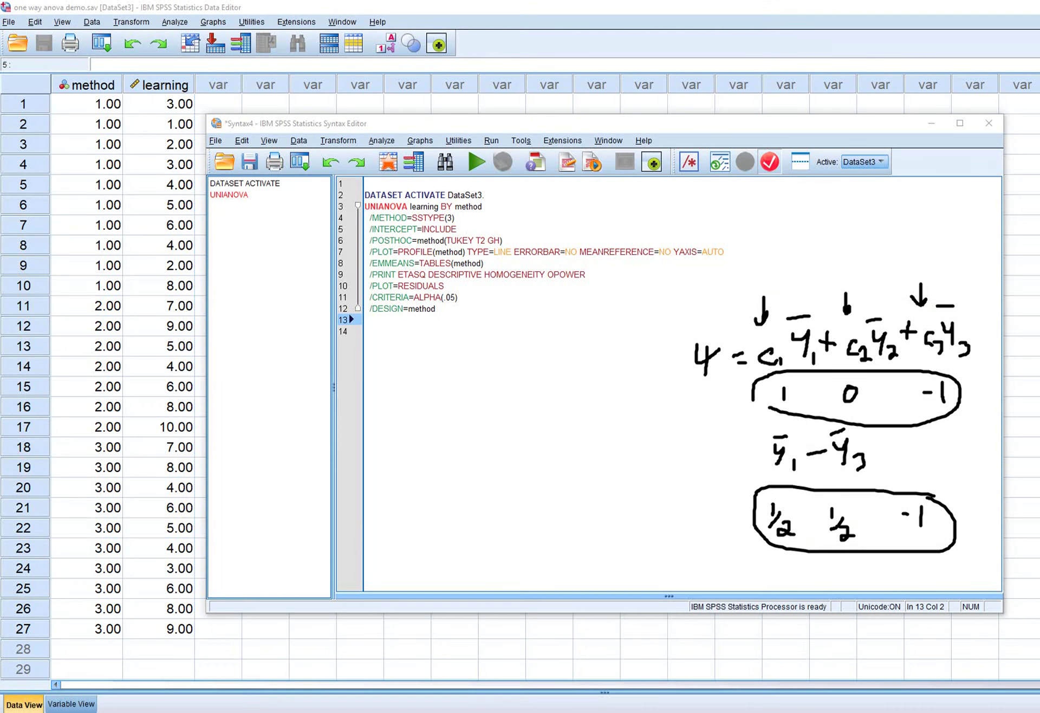
key("Escape")
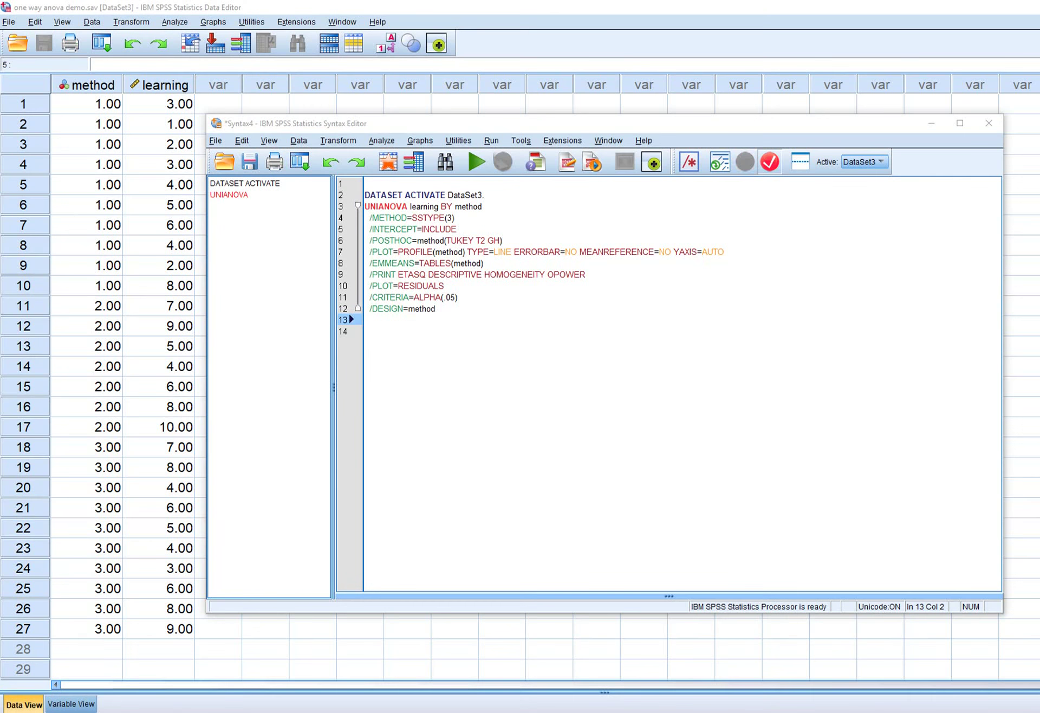
Add the subcommand /lmatrix "group 1 versus group 3" on the line directly below /DESIGN=method
left_click(436, 308)
key("Return")
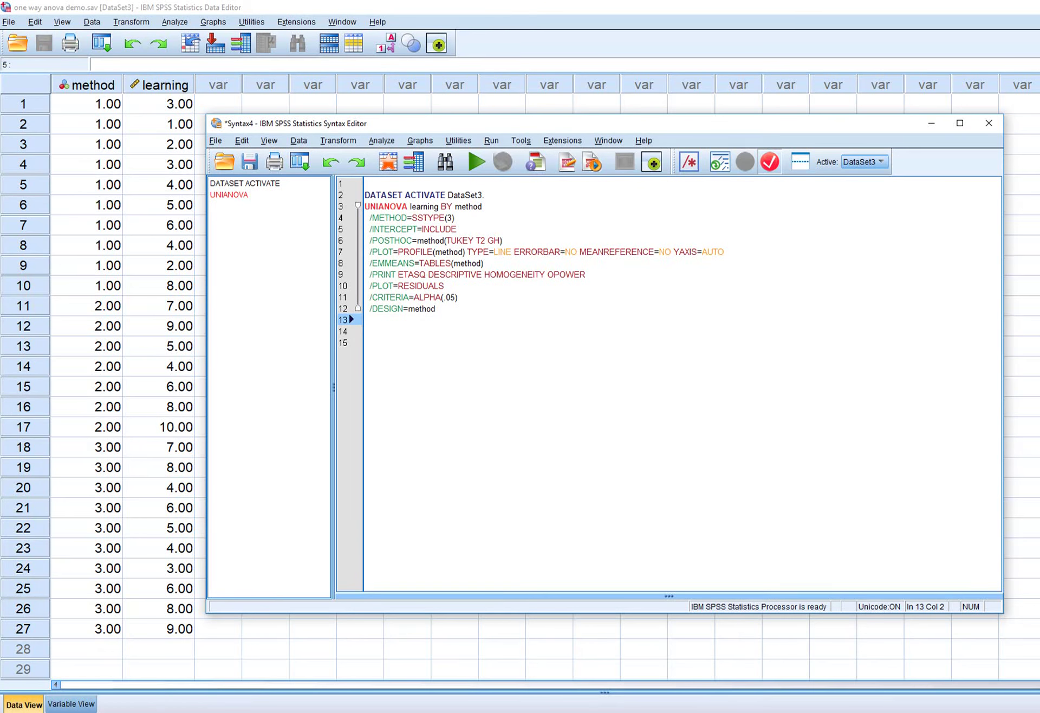
type("/lmatrix")
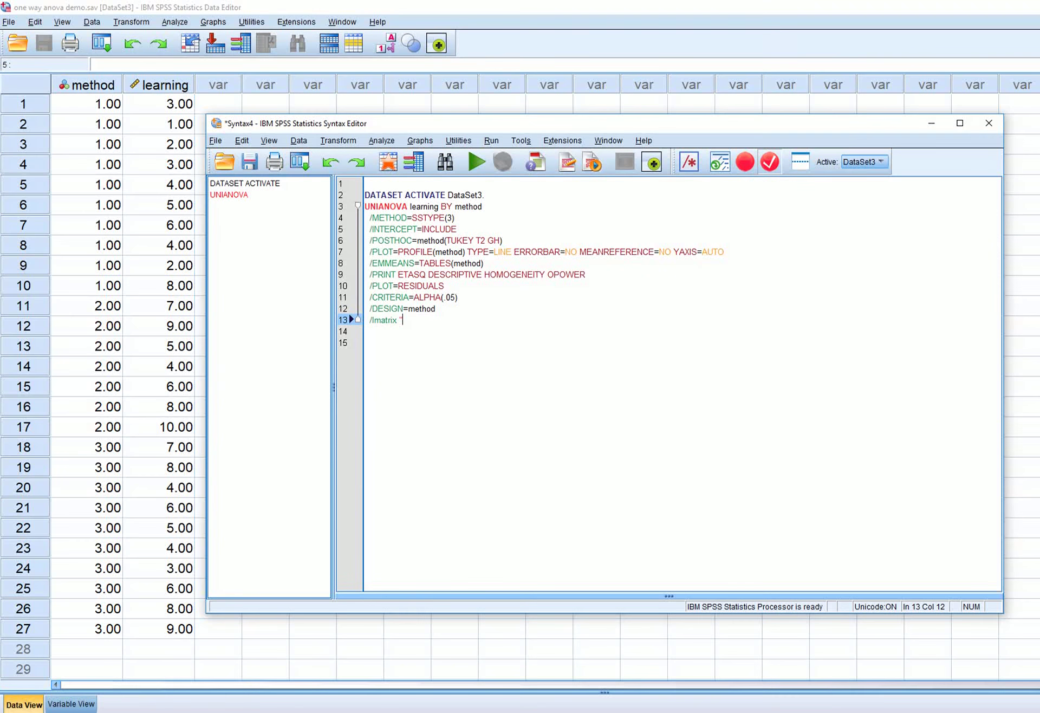
type("group 1 versus group 3\"")
key("Return")
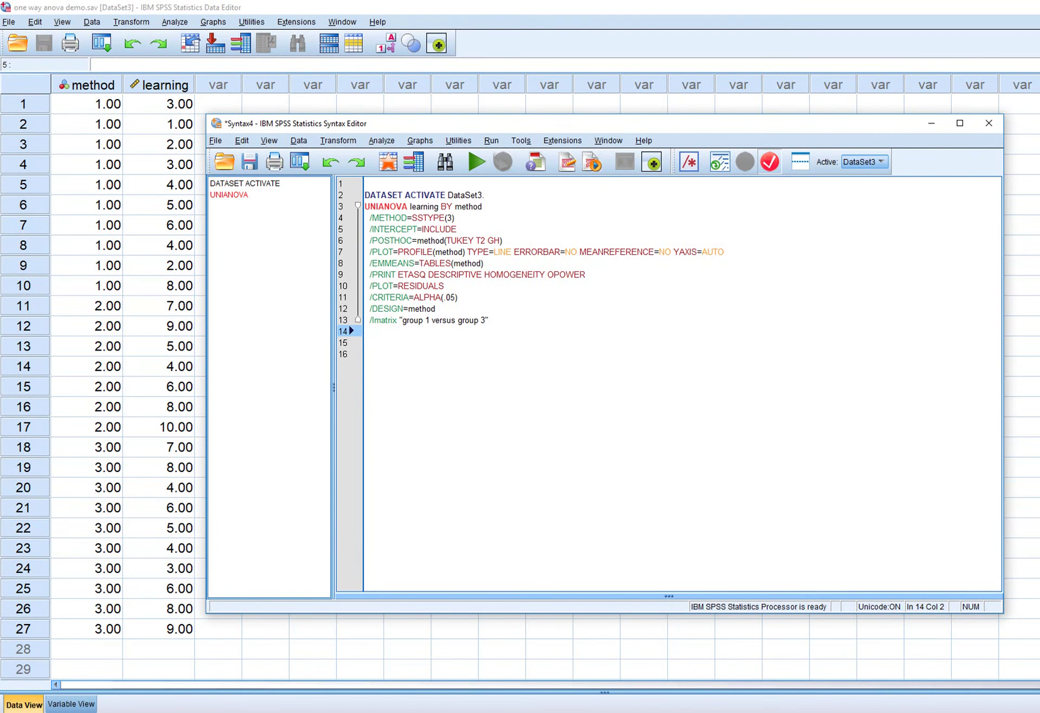
Specify the first contrast's factor and weights as method 1 0 -1 beneath its label and start a new line
left_click_drag(455, 206, 482, 207)
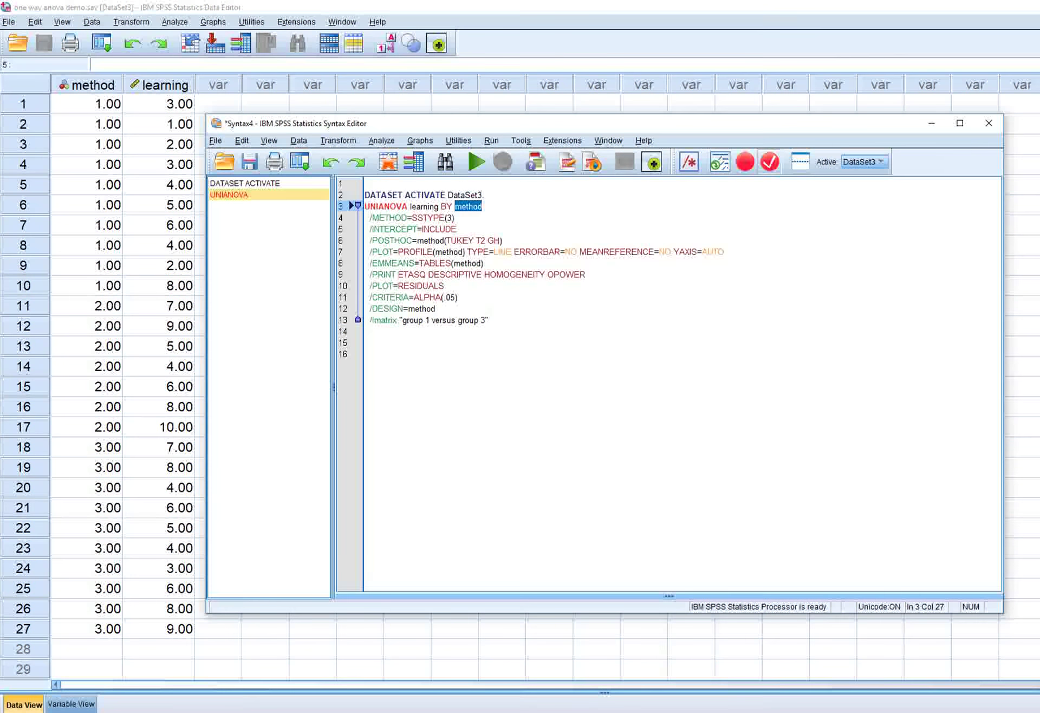
left_click(370, 331)
type("method ")
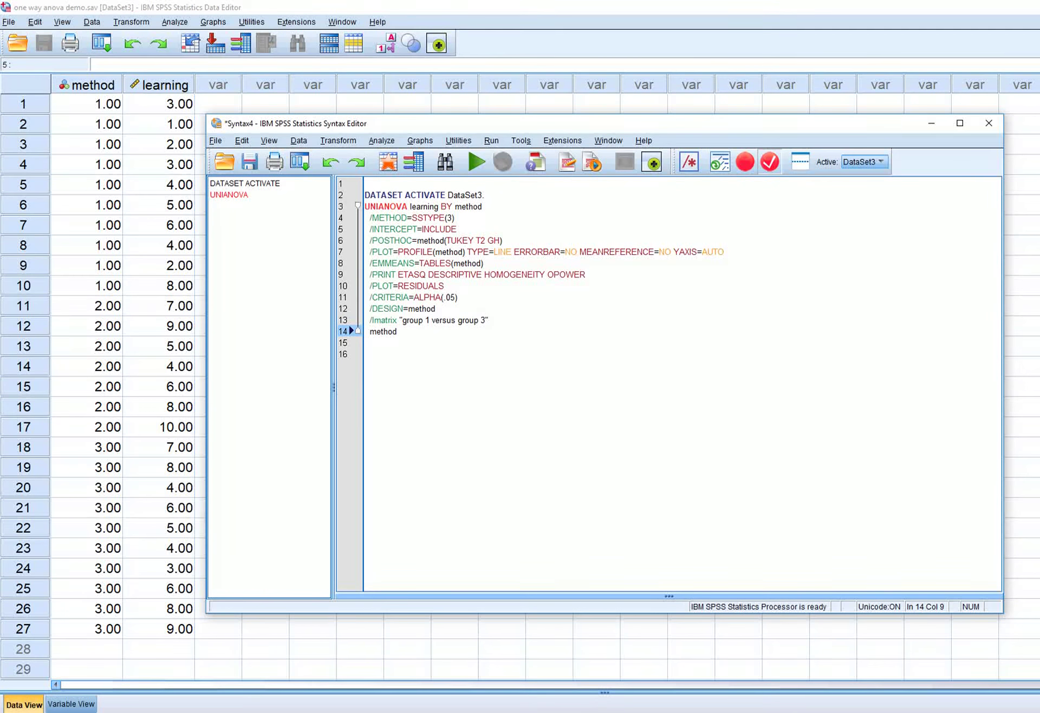
type("1 0 ")
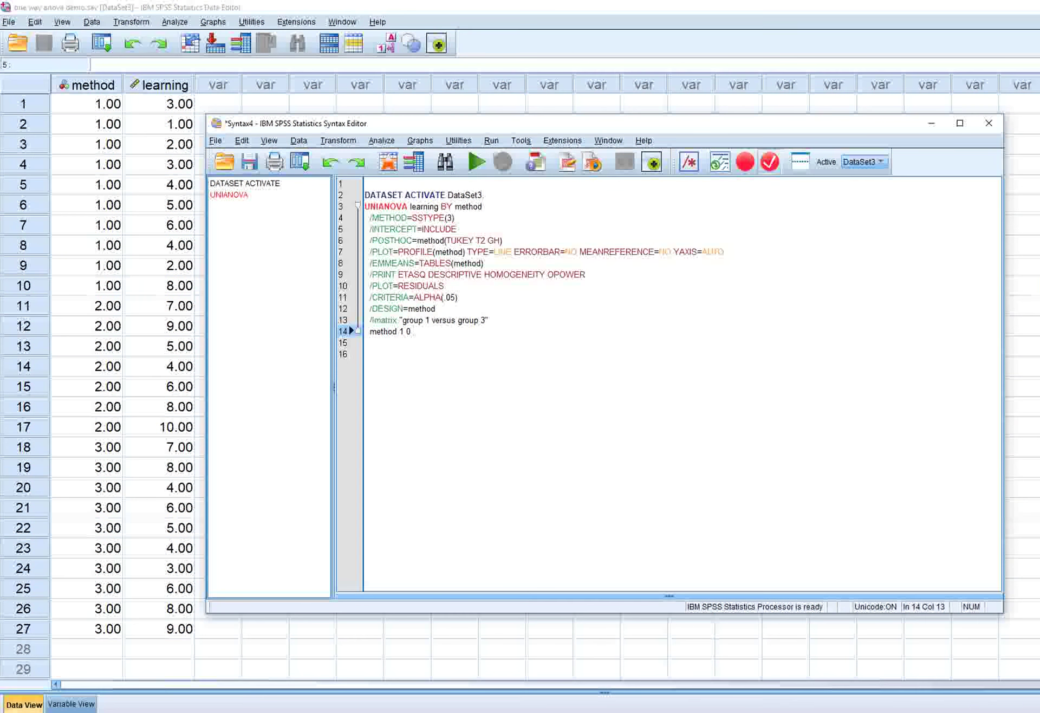
type("-1")
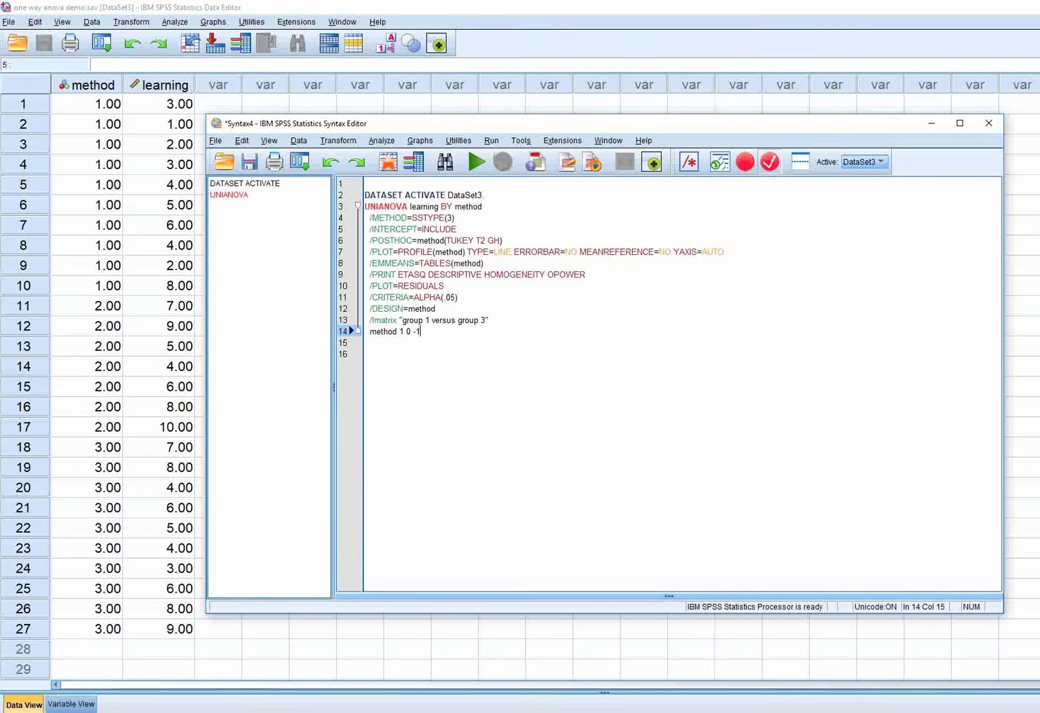
key("Return")
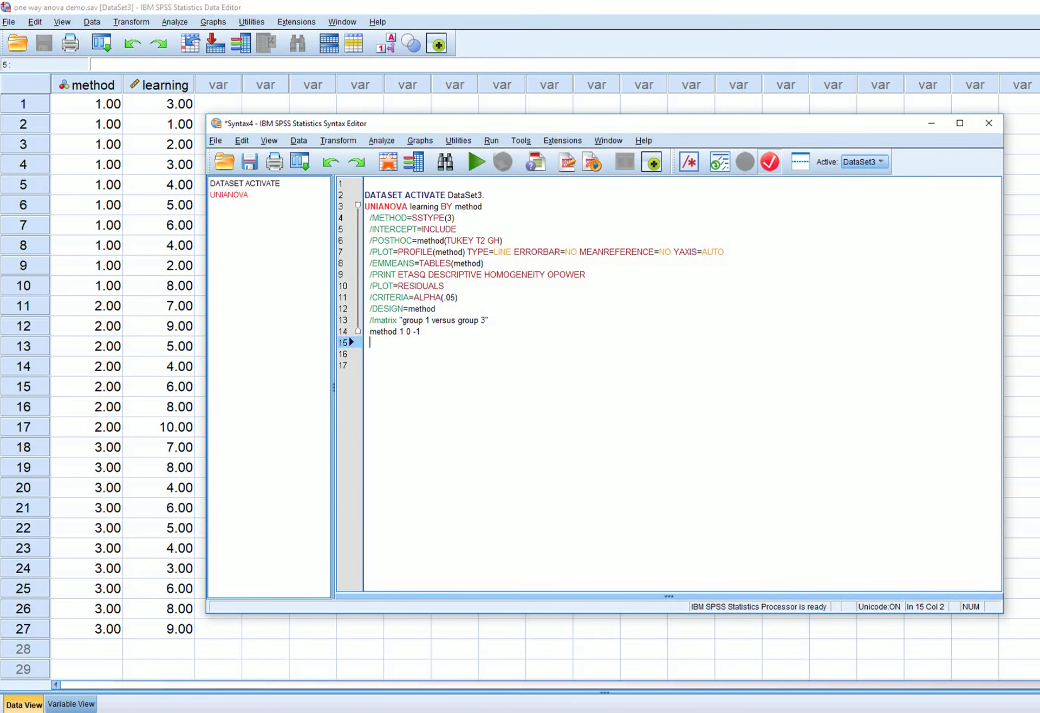
Add a second subcommand /lmatrix "groups 1&2 versus group 3" followed by the line method 1/2 1/2 -1
type("/")
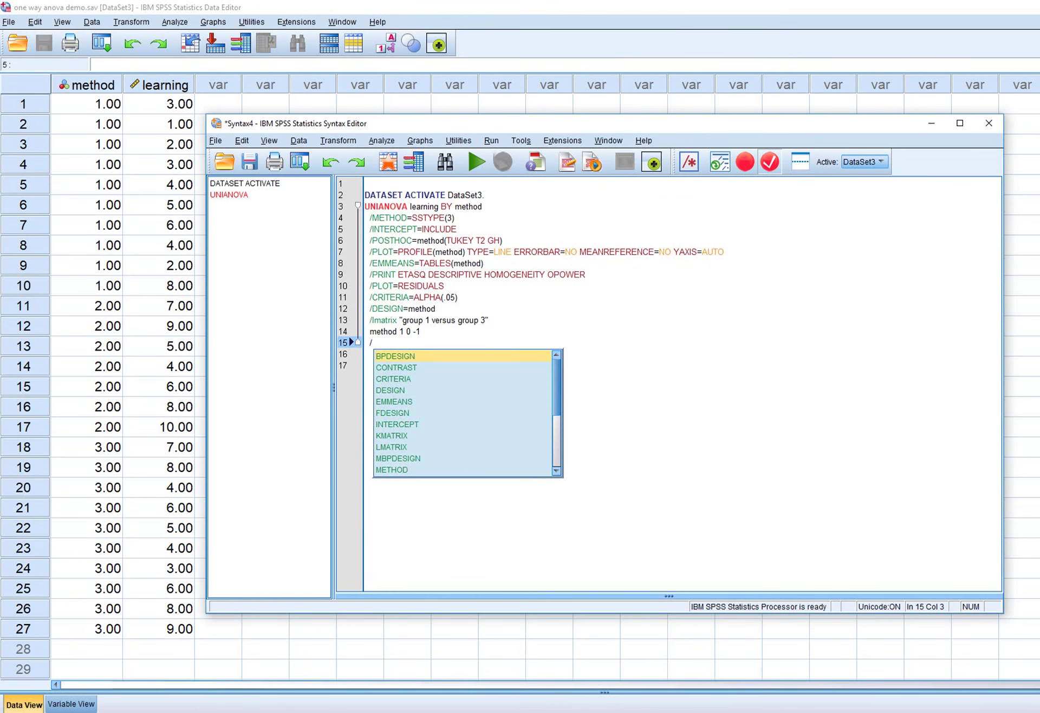
type("lmatri")
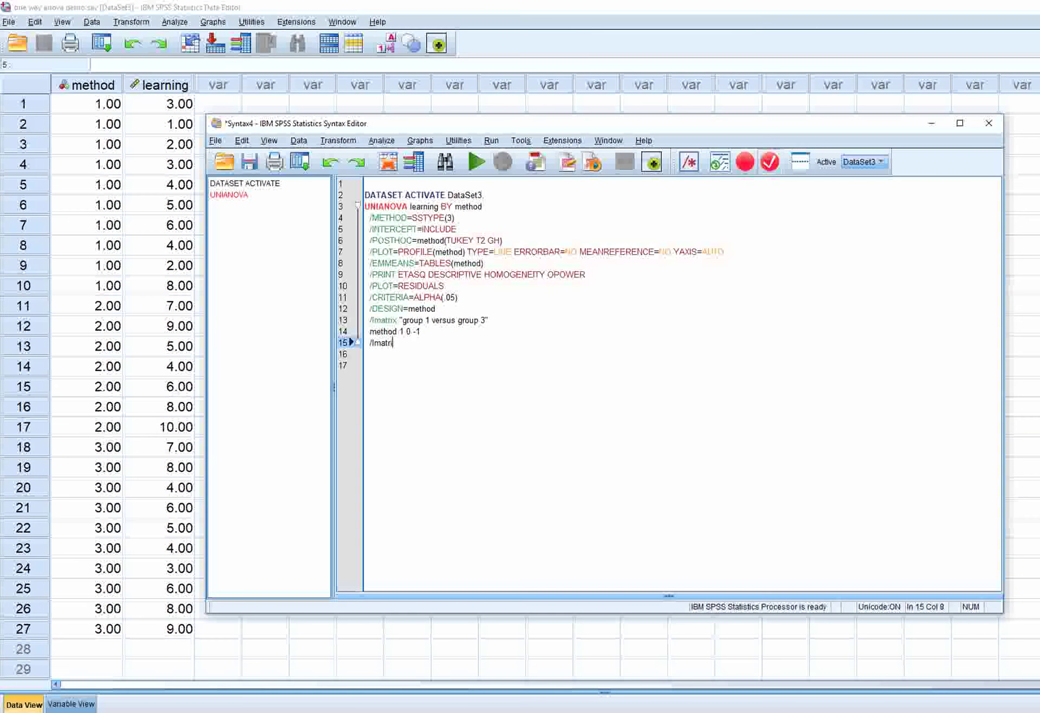
type("x \"")
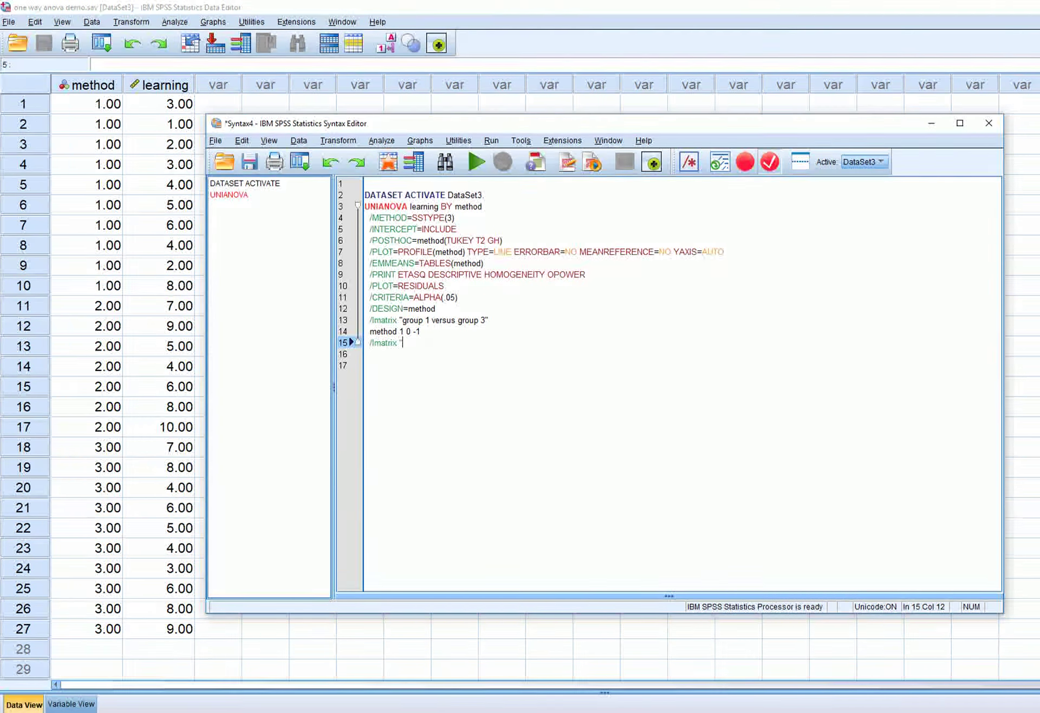
type("gro")
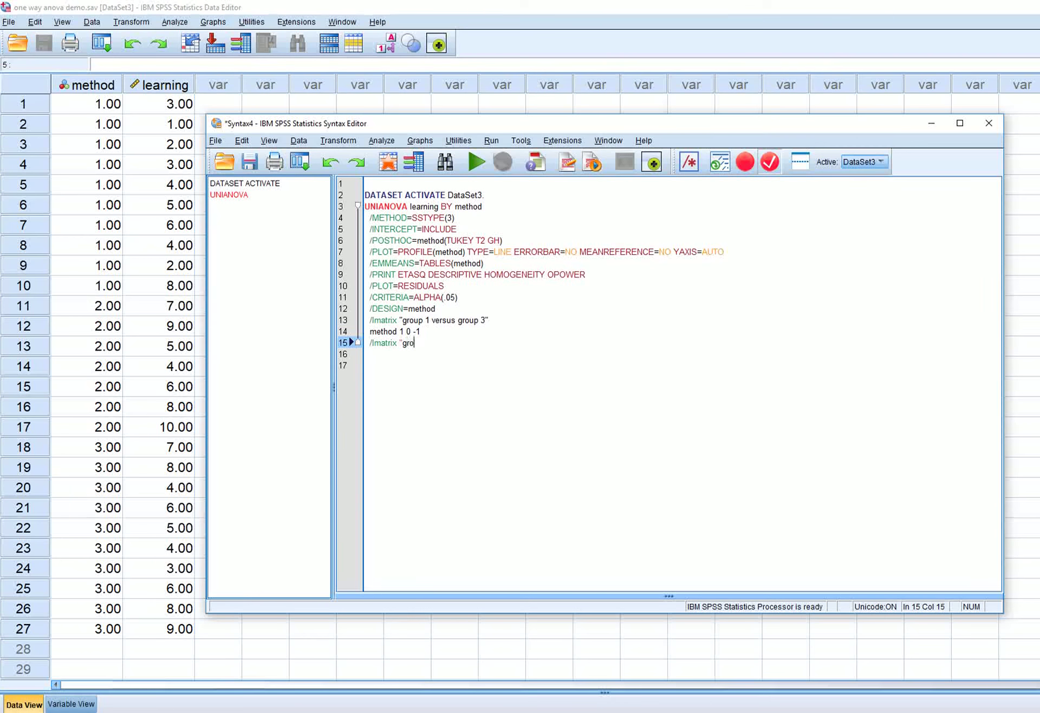
type("ups")
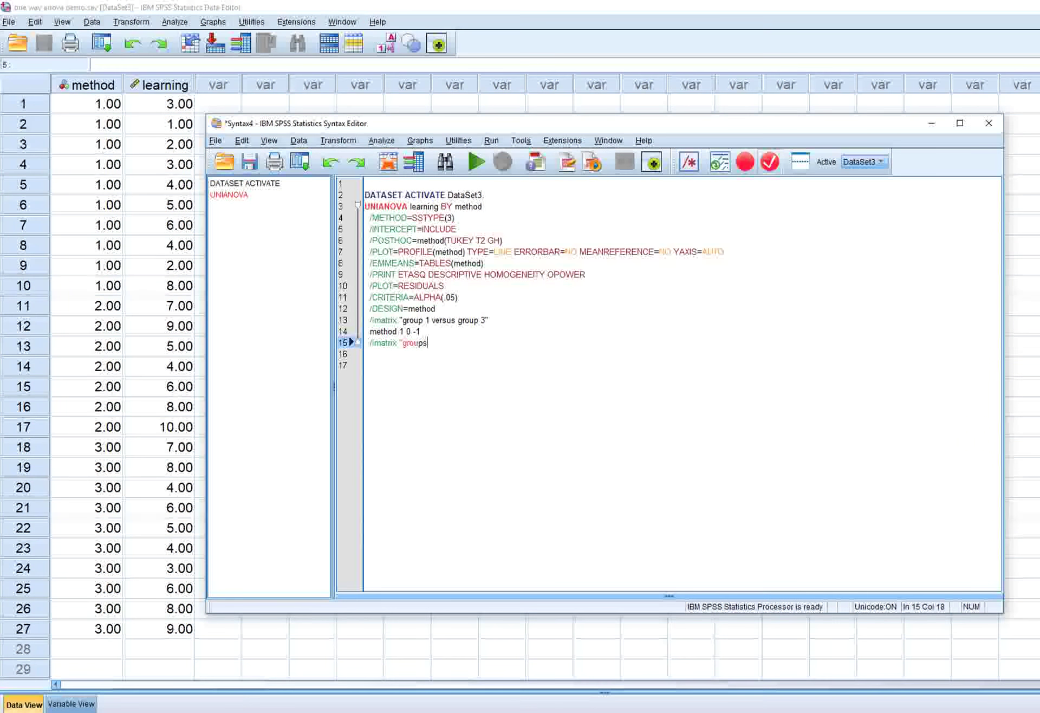
type(" 1&2 ver")
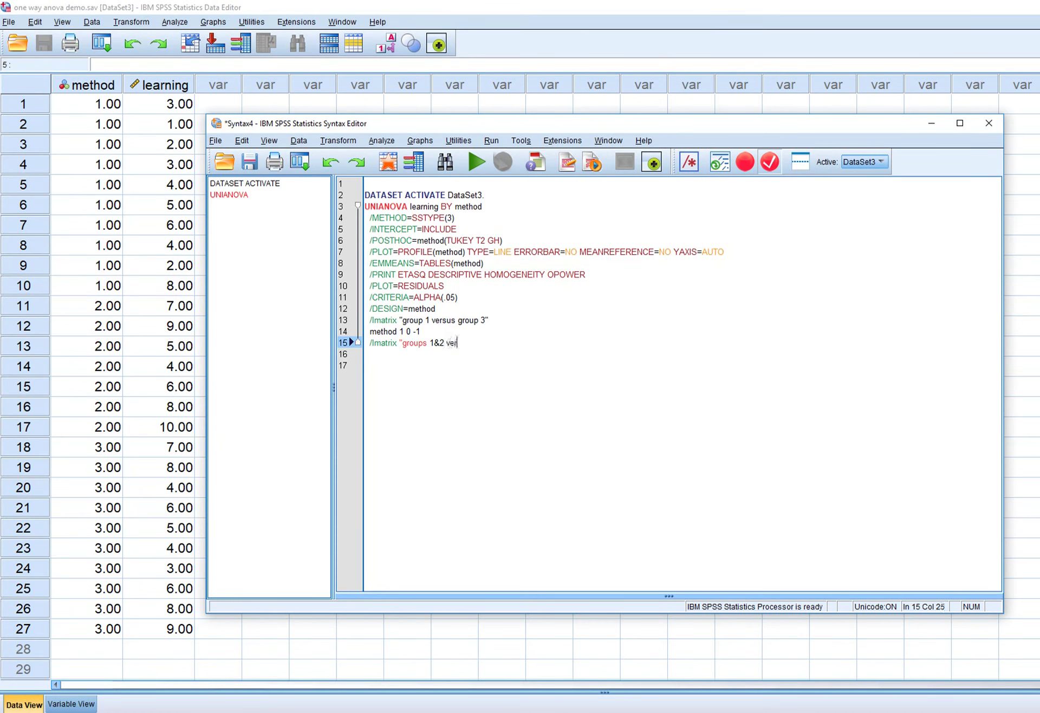
type("sus group 3\"")
key("Return")
type("method ")
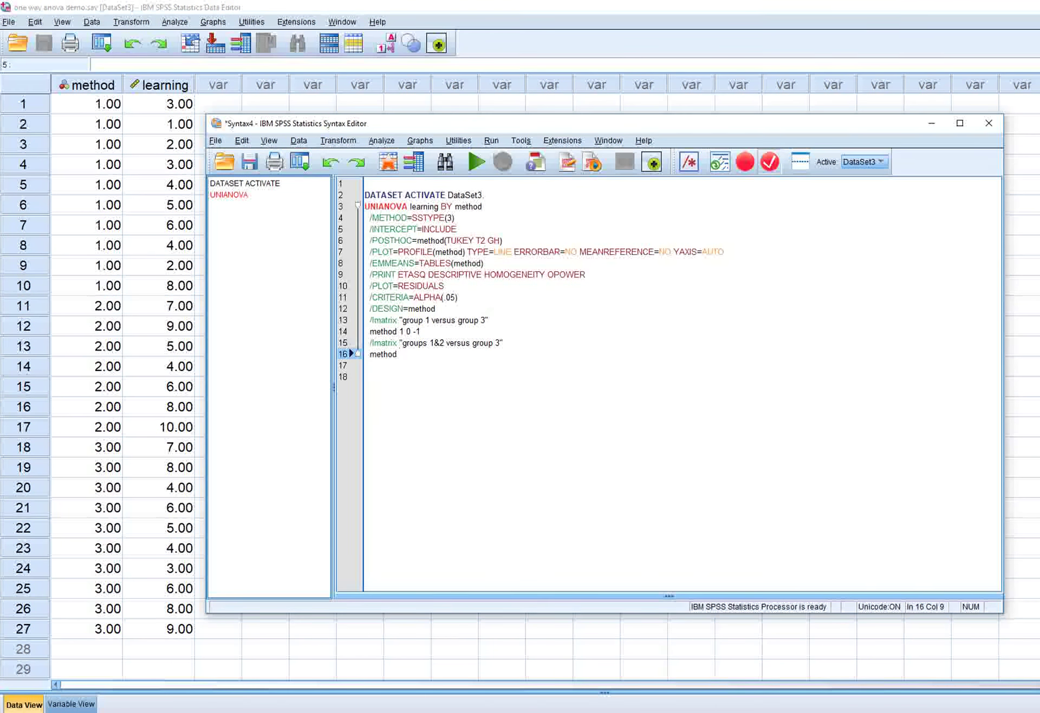
type("1/2 1/2 -1")
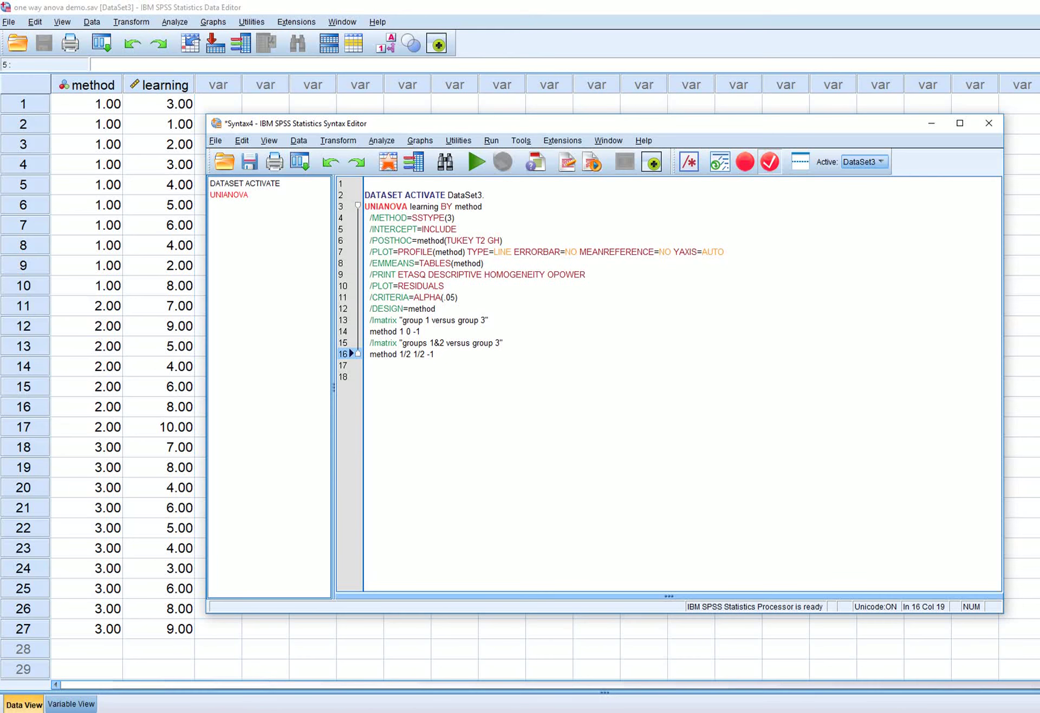
End the UNIANOVA command with a period after the last contrast weight and run the whole UNIANOVA block
left_click_drag(365, 207, 410, 207)
left_click(435, 354)
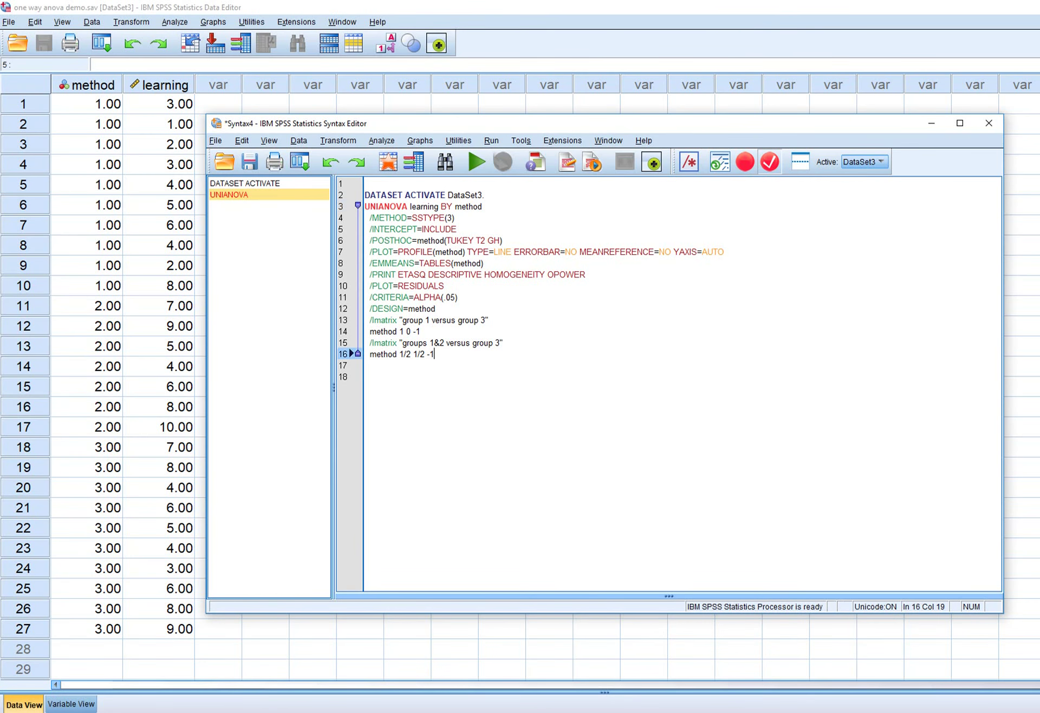
type(".")
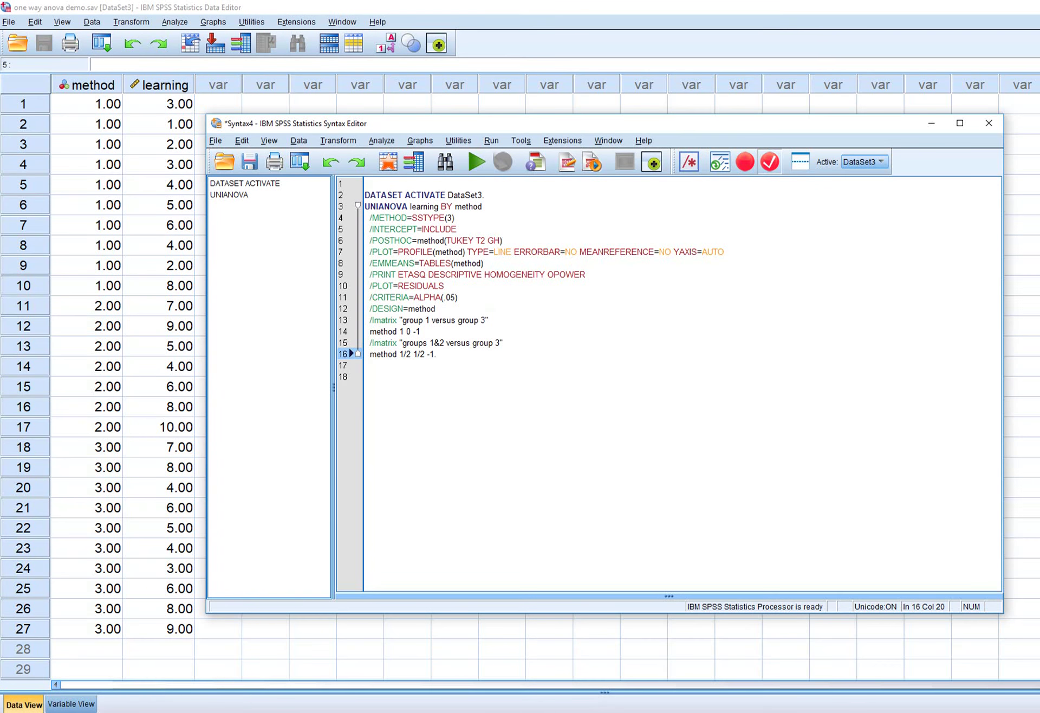
left_click_drag(370, 366, 365, 206)
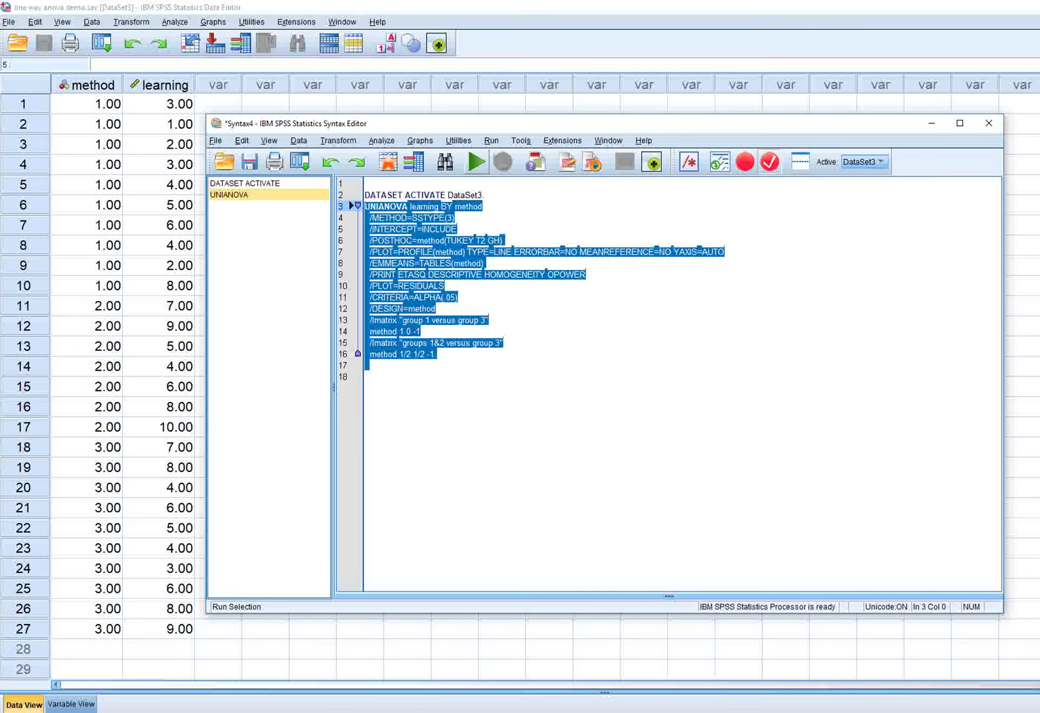
left_click(476, 163)
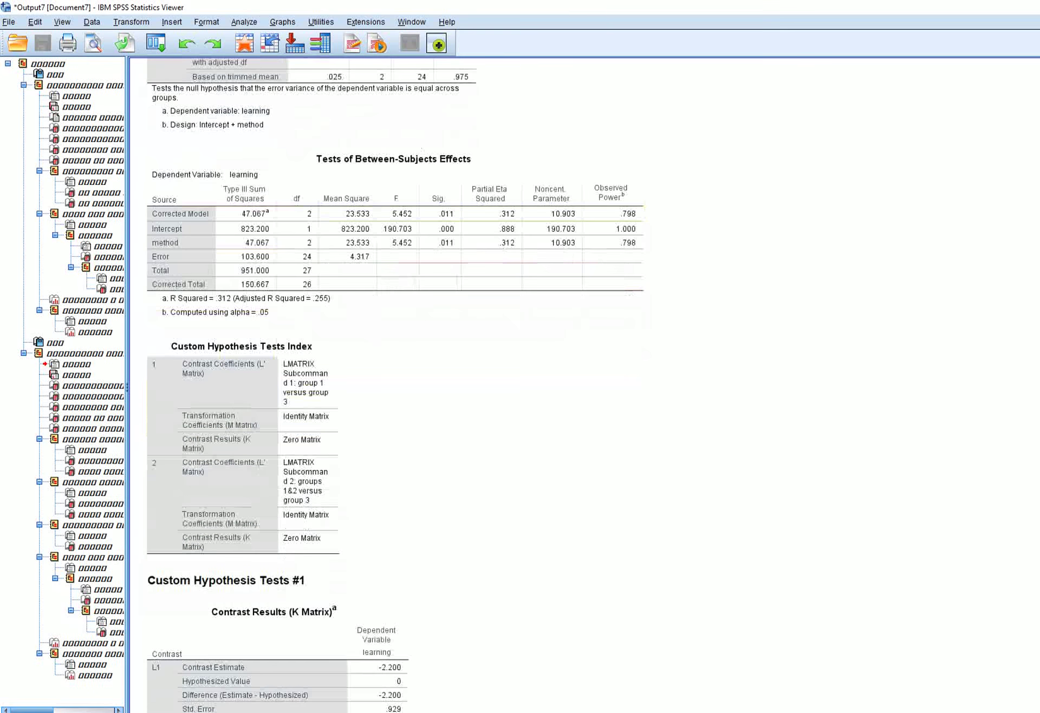
Mark the contrast estimate, standard error, significance and F value of Custom Hypothesis Tests #1 in temporary ink, and clear the ink
scroll(394, 385, "down", 3)
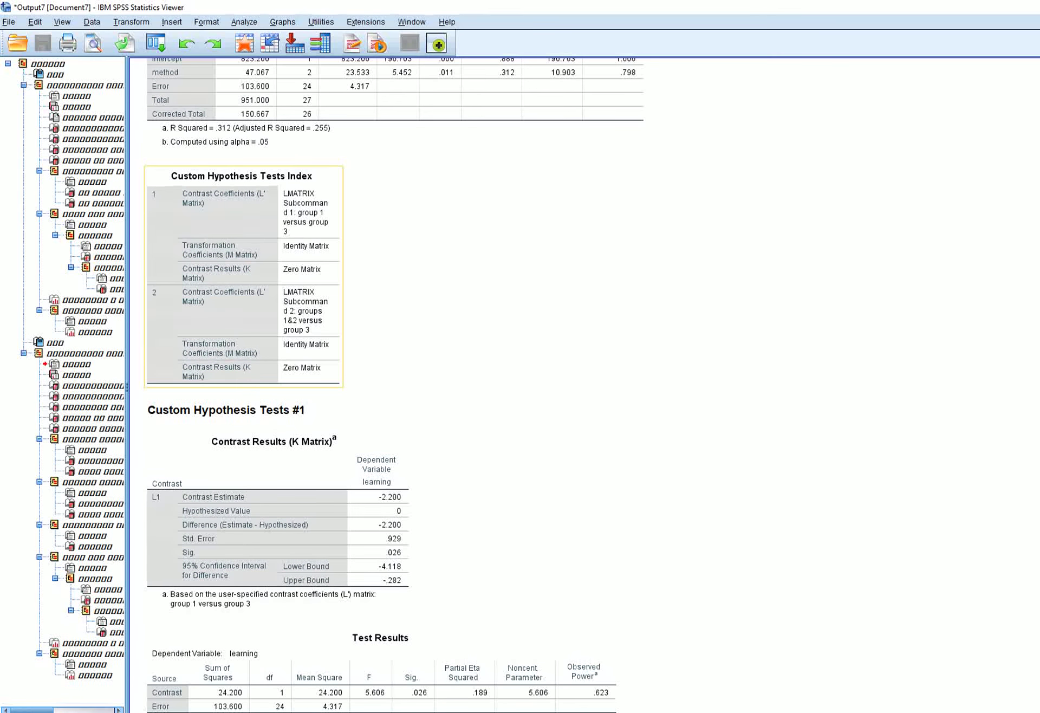
scroll(542, 379, "down", 5)
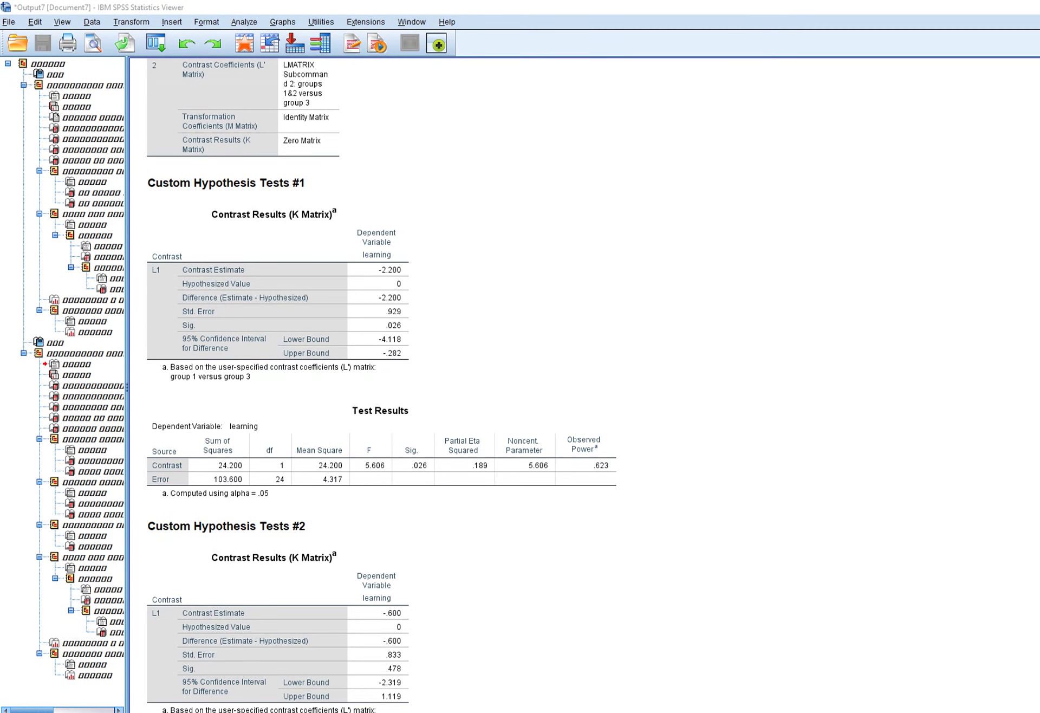
left_click_drag(374, 277, 435, 270)
left_click_drag(383, 332, 414, 331)
left_click_drag(414, 265, 435, 253)
mouse_move(380, 315)
left_mouse_down()
mouse_move(413, 307)
mouse_move(378, 313)
left_mouse_up()
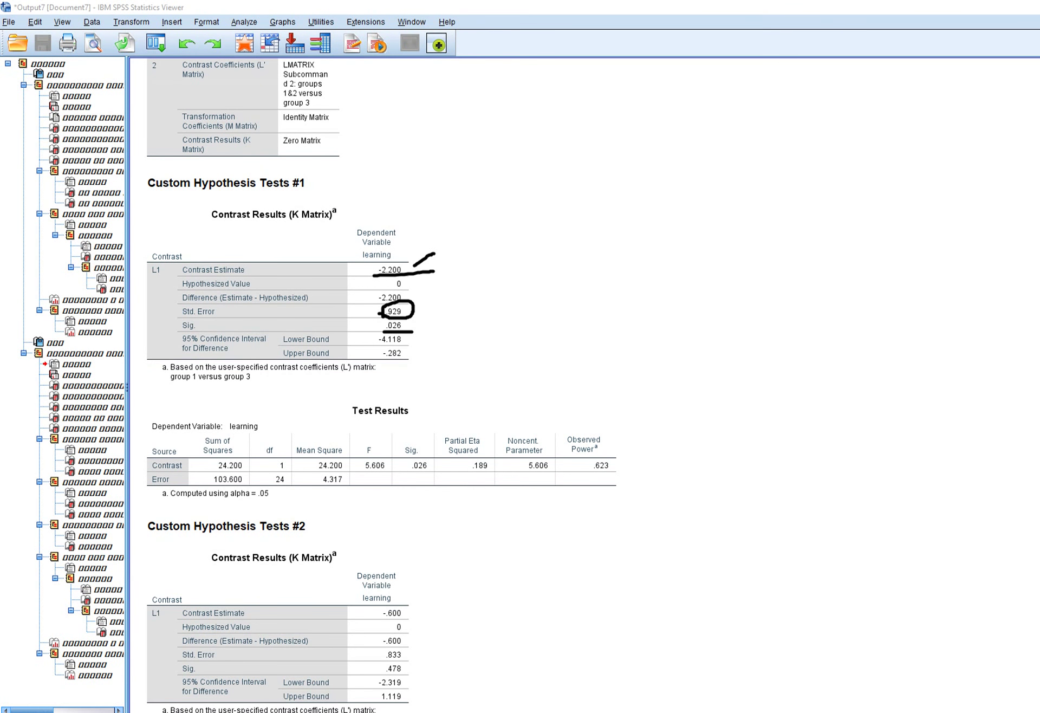
mouse_move(362, 417)
left_mouse_down()
mouse_move(415, 415)
mouse_move(370, 480)
mouse_move(373, 433)
left_mouse_up()
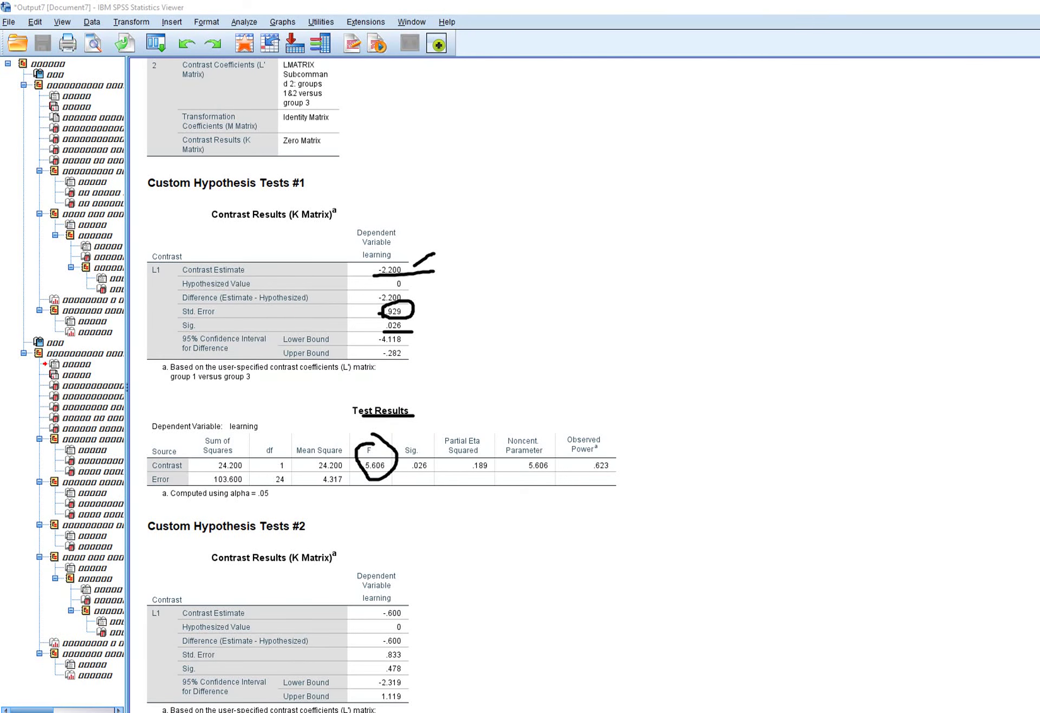
mouse_move(265, 493)
left_mouse_down()
mouse_move(289, 479)
mouse_move(272, 478)
mouse_move(264, 494)
left_mouse_up()
key("Escape")
Mark the same statistics for Custom Hypothesis Tests #2, comparing groups 1&2 with group 3, in temporary ink and clear it
scroll(380, 380, "down", 10)
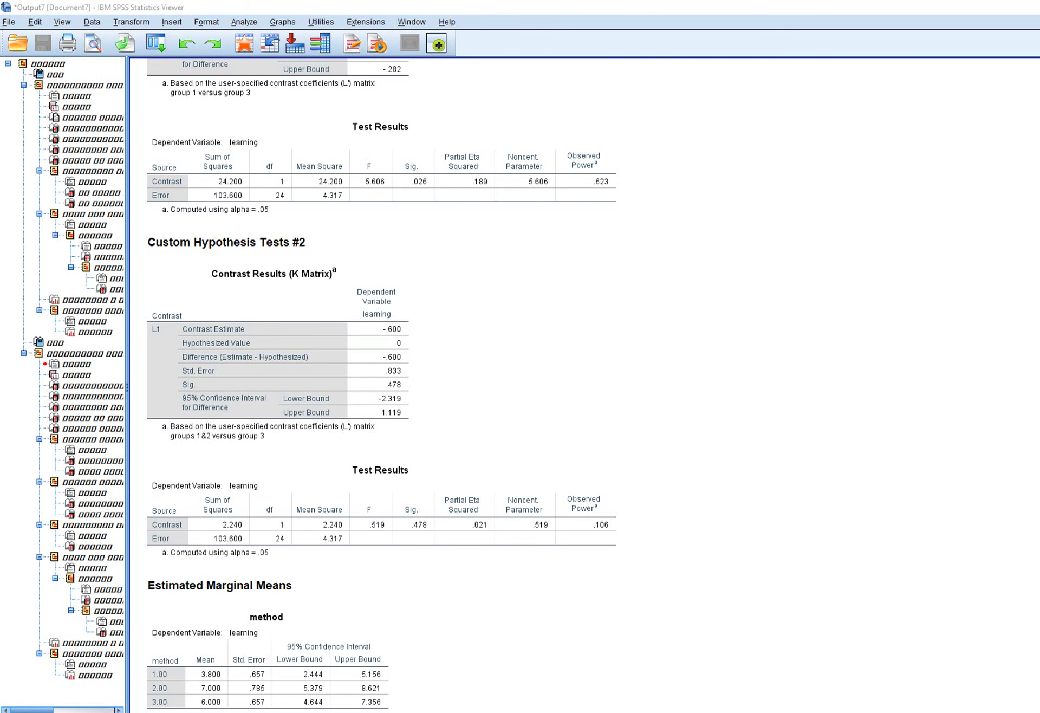
left_click_drag(376, 339, 433, 336)
left_click_drag(386, 391, 409, 389)
left_click_drag(405, 326, 429, 313)
left_click_drag(405, 369, 449, 358)
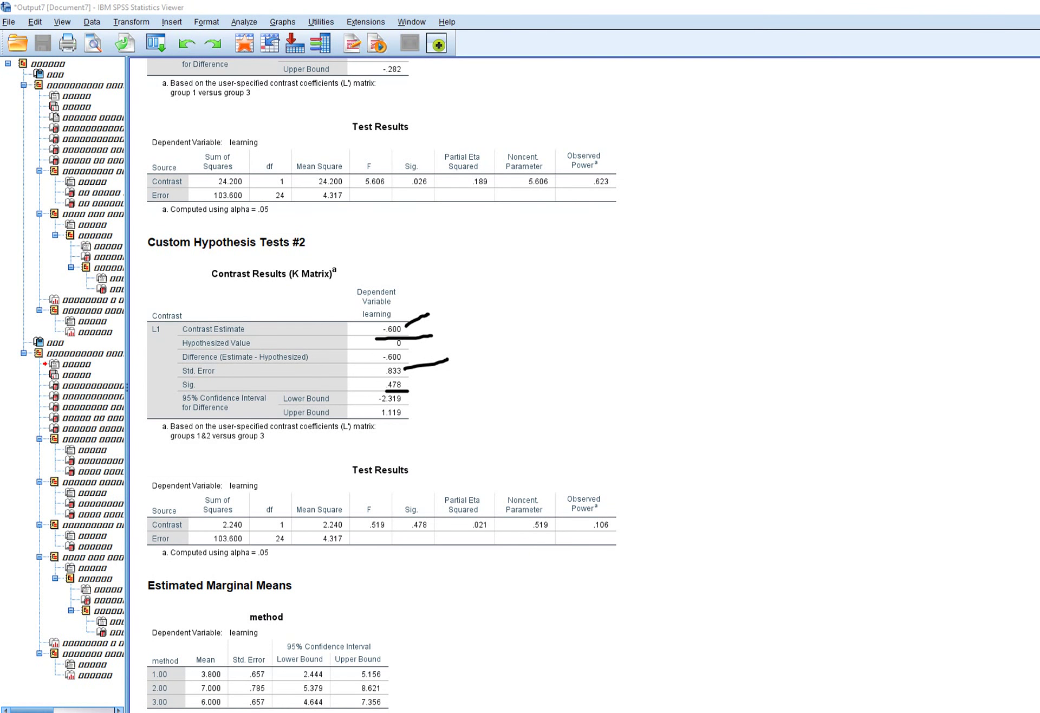
mouse_move(383, 502)
left_mouse_down()
mouse_move(352, 497)
mouse_move(415, 510)
mouse_move(394, 489)
left_mouse_up()
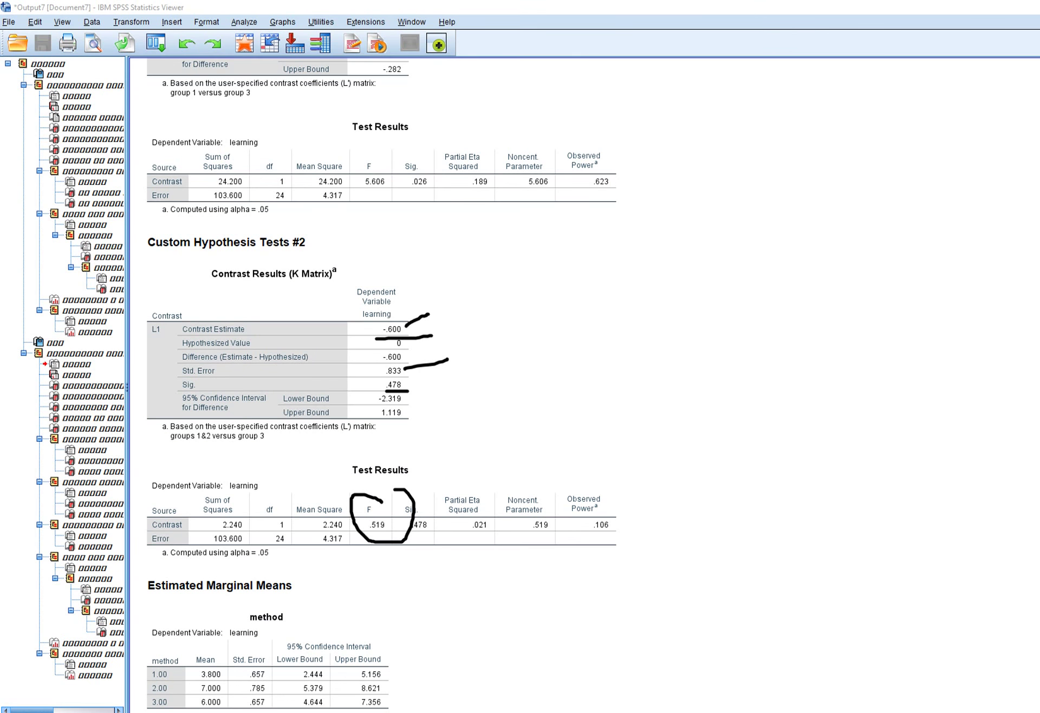
key("Escape")
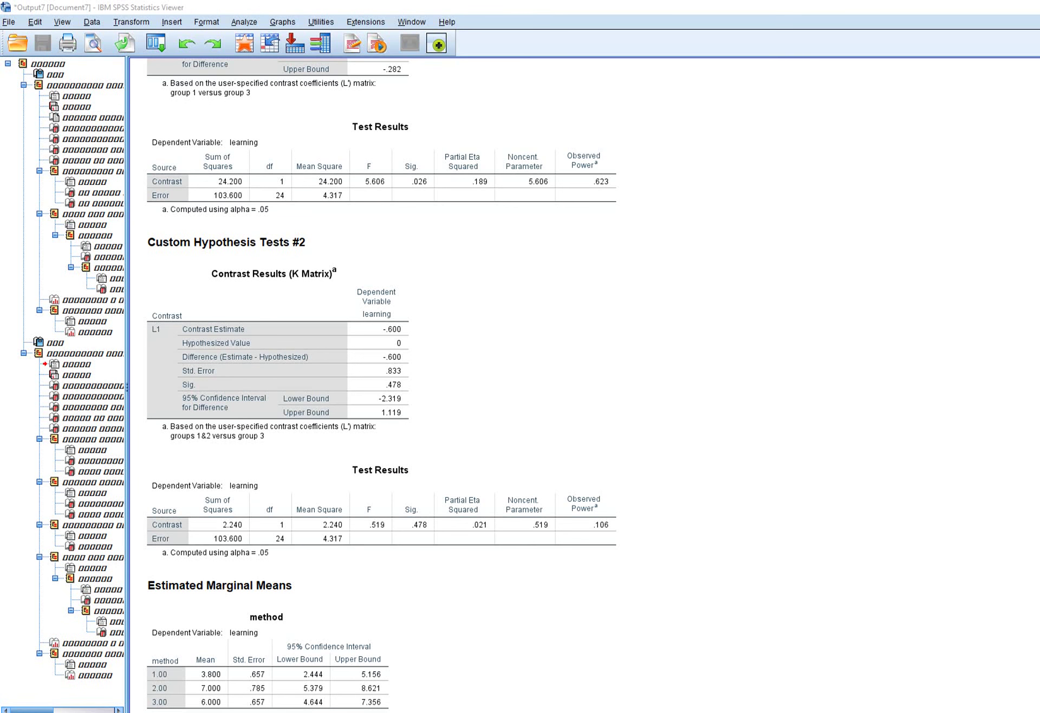